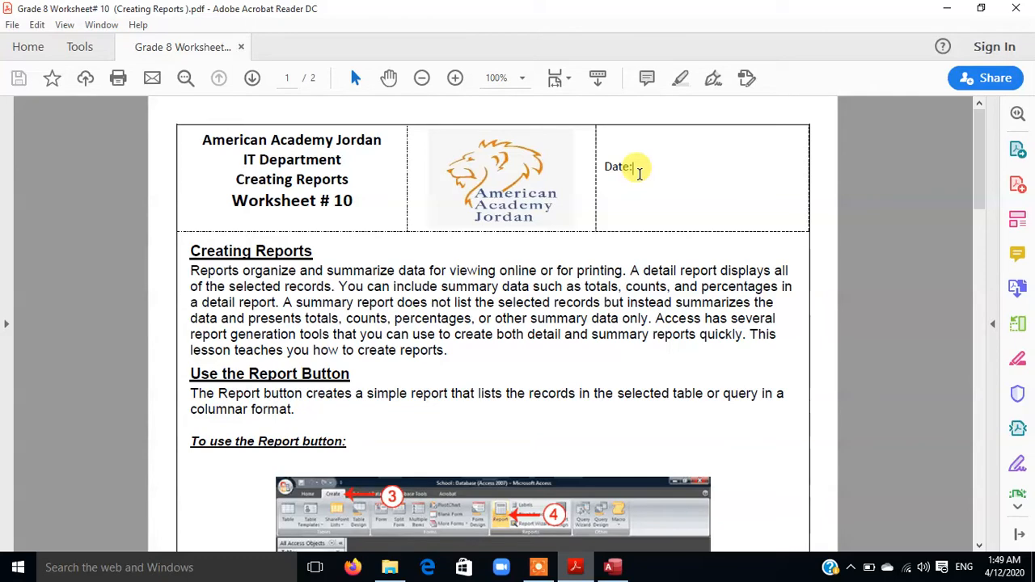
Step: Read the worksheet's Creating Reports introduction, highlighting the sentences on what reports organize and what a detail report displays
scroll(599, 202, "down", 3)
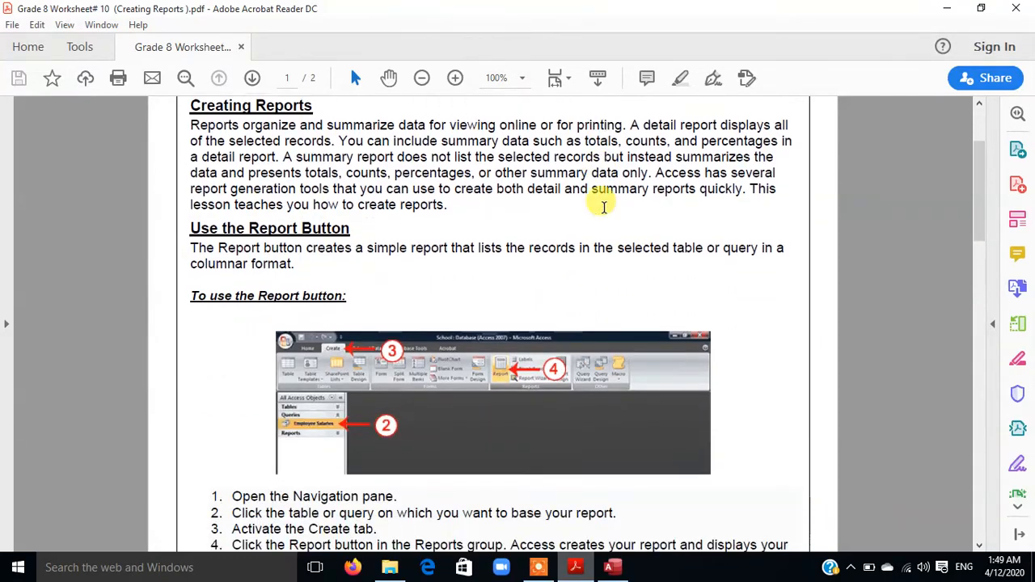
scroll(603, 207, "up", 3)
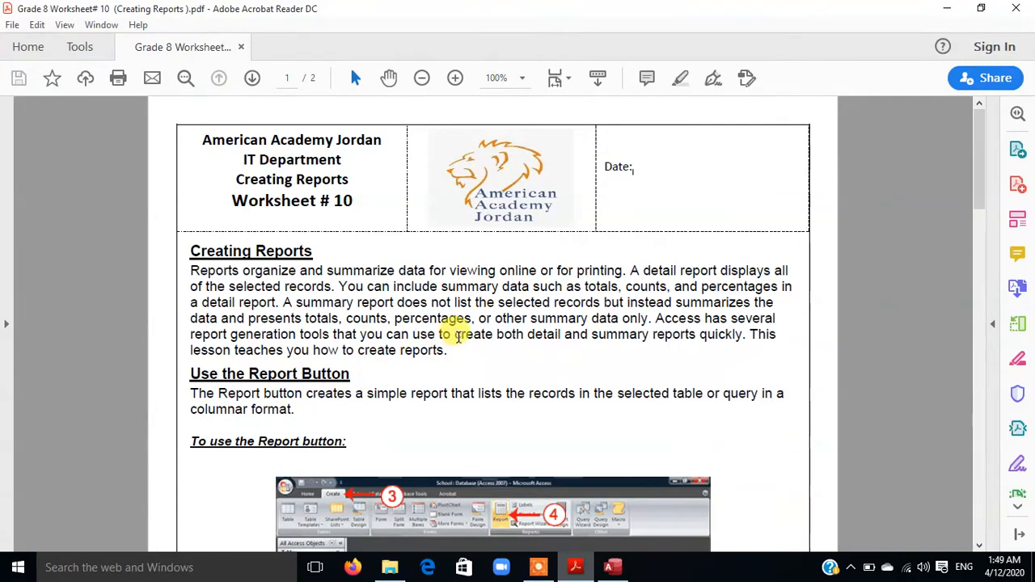
scroll(458, 337, "down", 1)
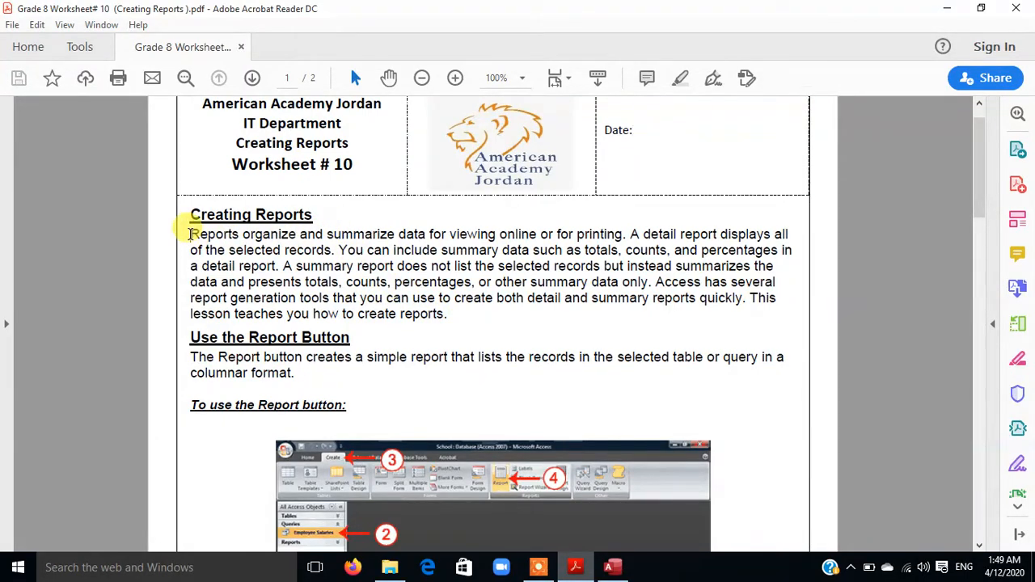
left_click_drag(190, 234, 625, 236)
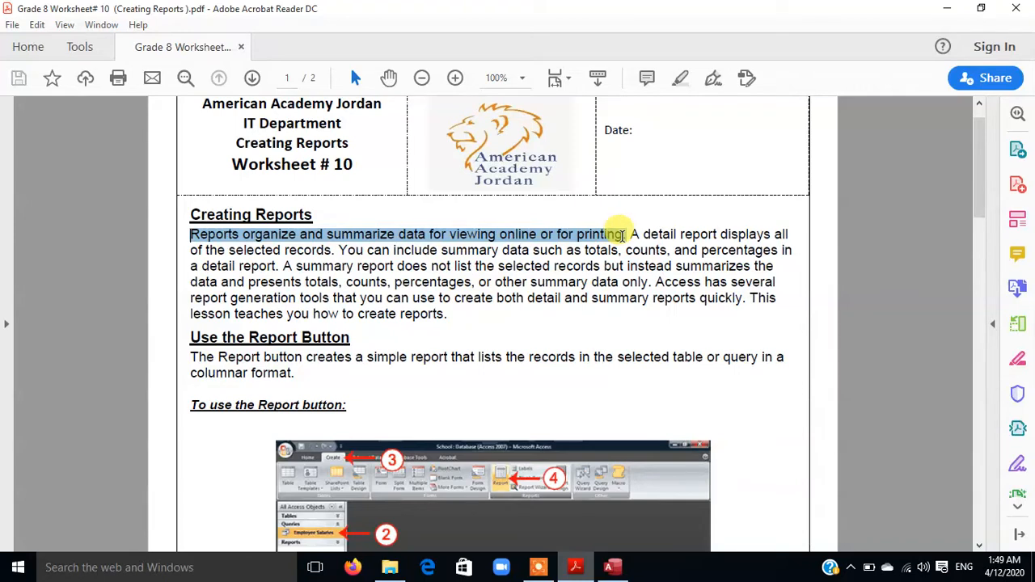
left_click_drag(625, 235, 624, 233)
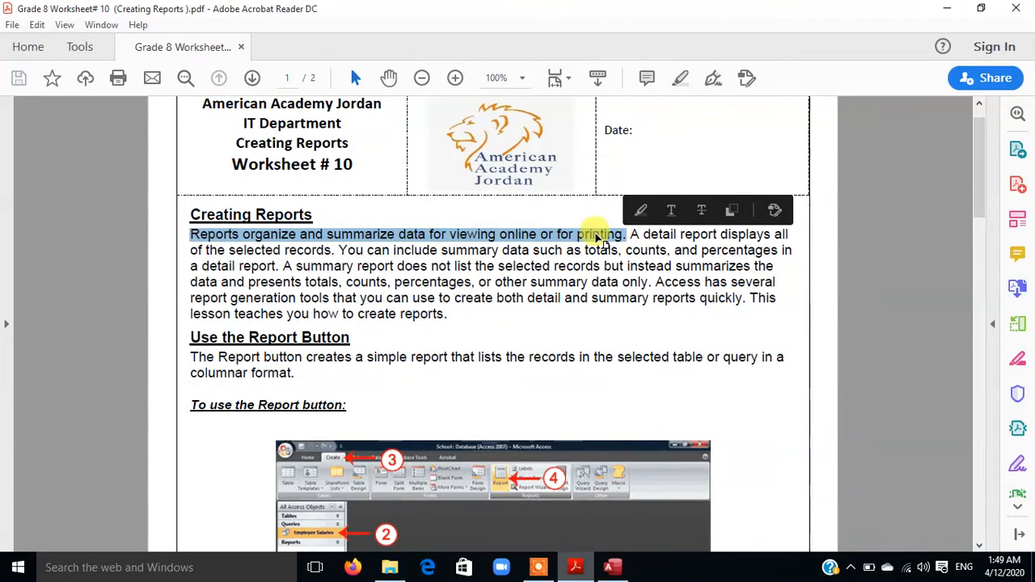
left_click(599, 224)
scroll(195, 226, "down", 1)
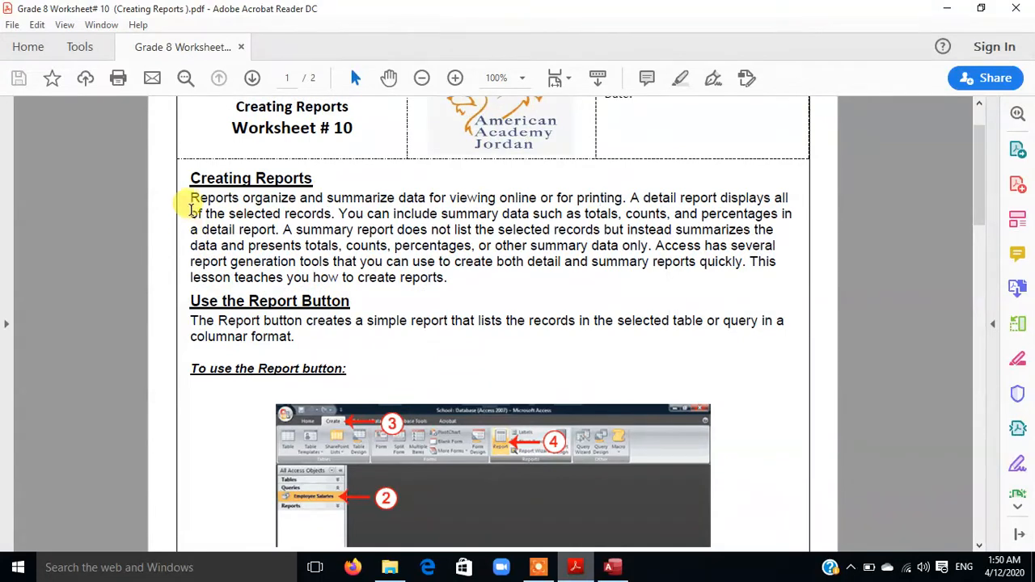
left_click_drag(192, 199, 331, 214)
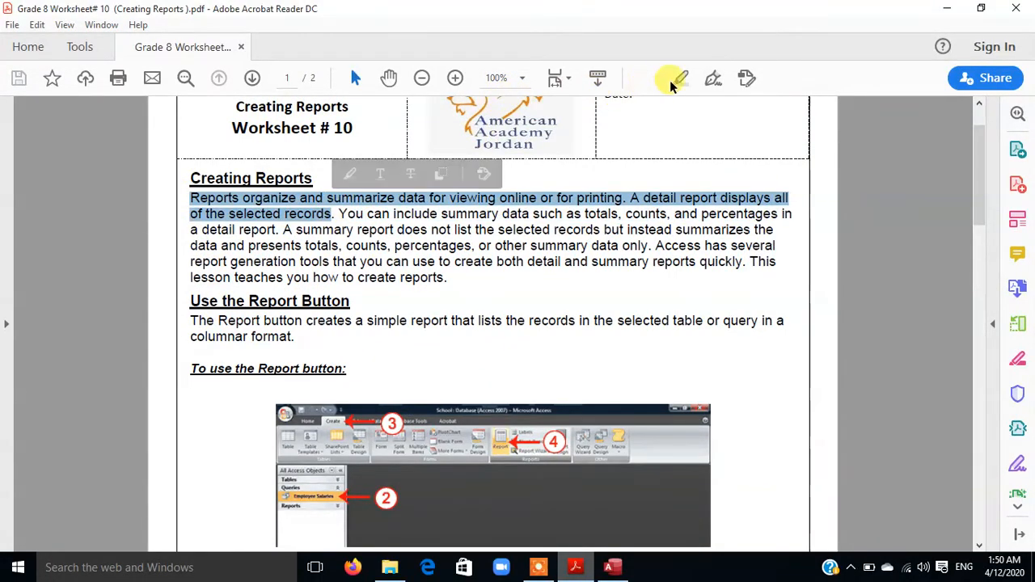
Step: Look through the worksheet's Report button instructions, the notes on saving a report, and the Sections of a Report table
scroll(629, 310, "down", 3)
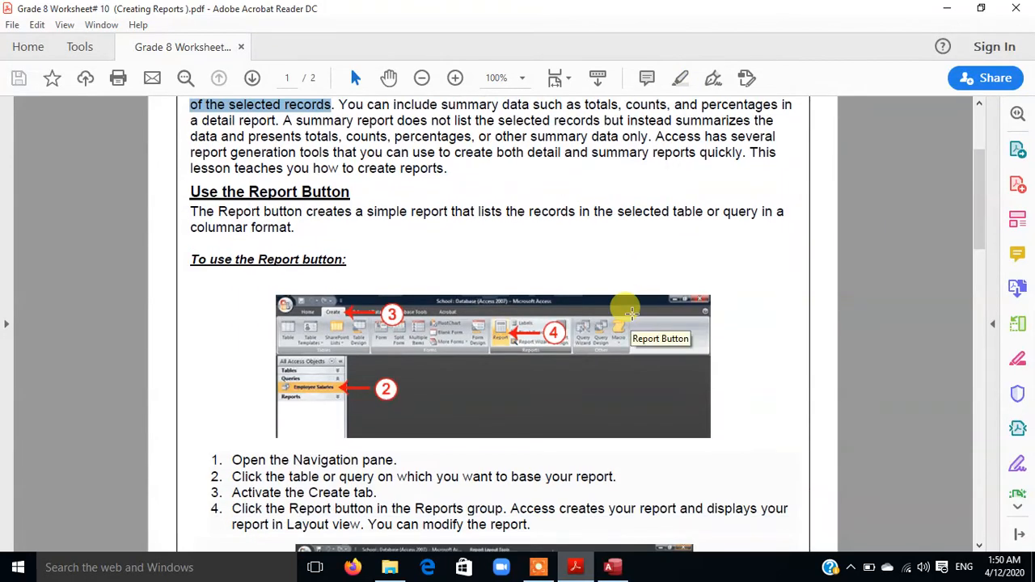
scroll(630, 314, "down", 1)
scroll(631, 314, "down", 6)
scroll(633, 317, "down", 5)
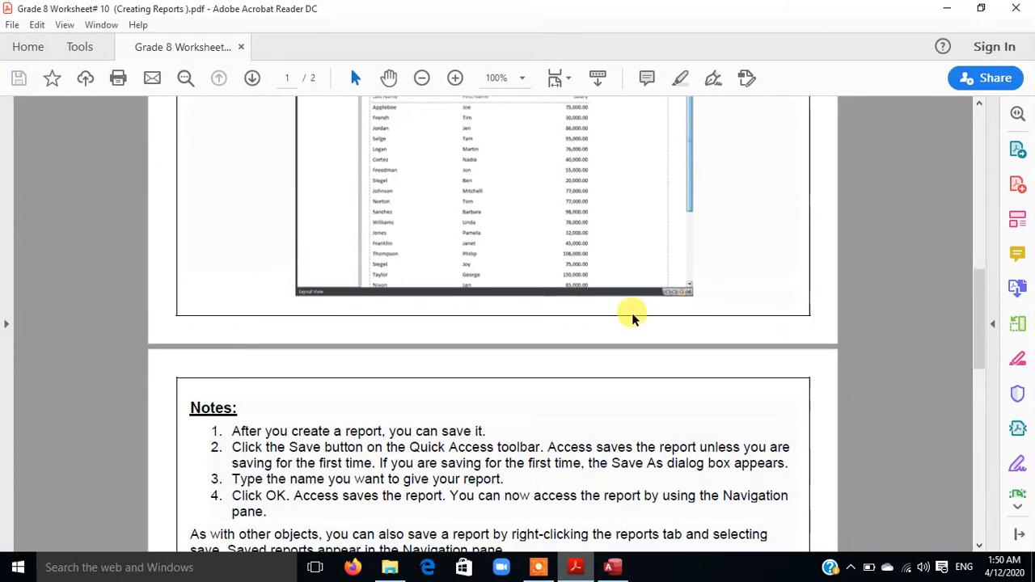
scroll(633, 317, "down", 3)
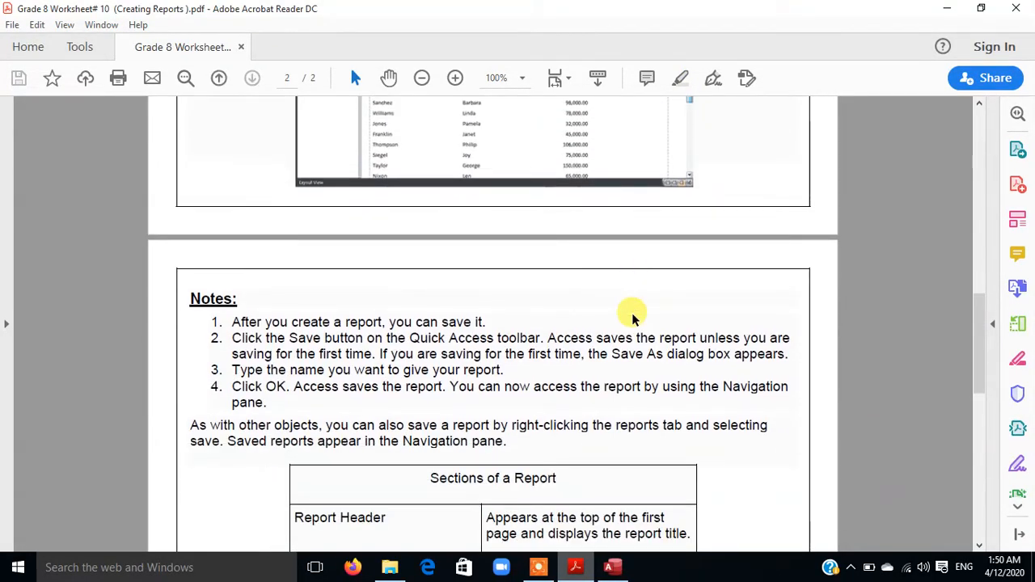
scroll(633, 317, "up", 11)
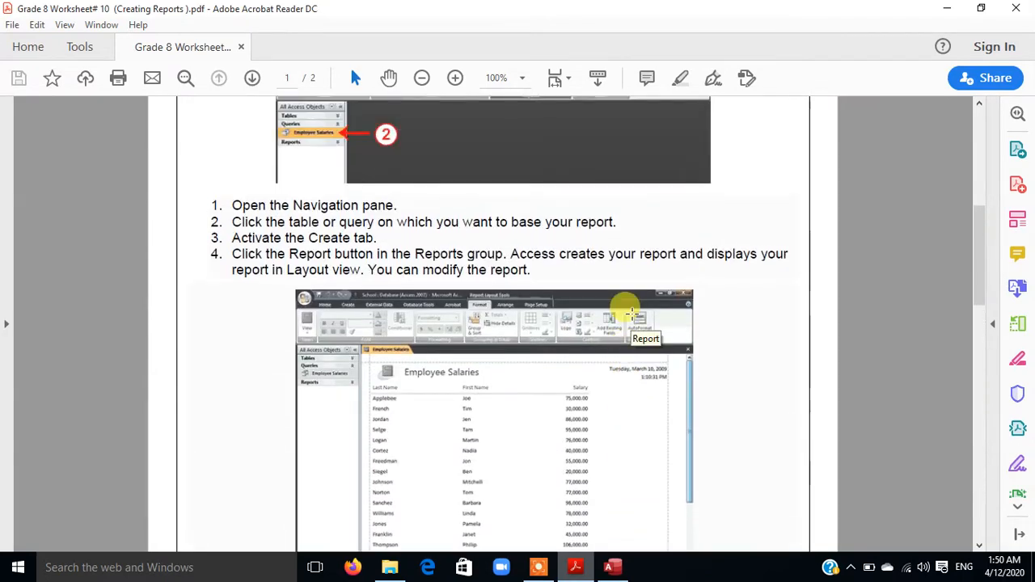
scroll(631, 314, "down", 11)
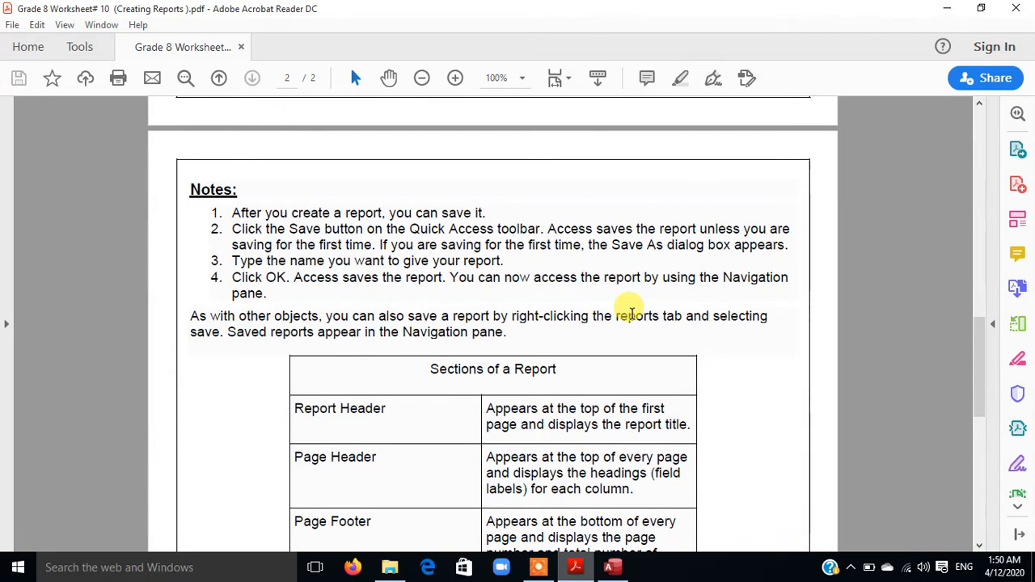
scroll(629, 315, "down", 2)
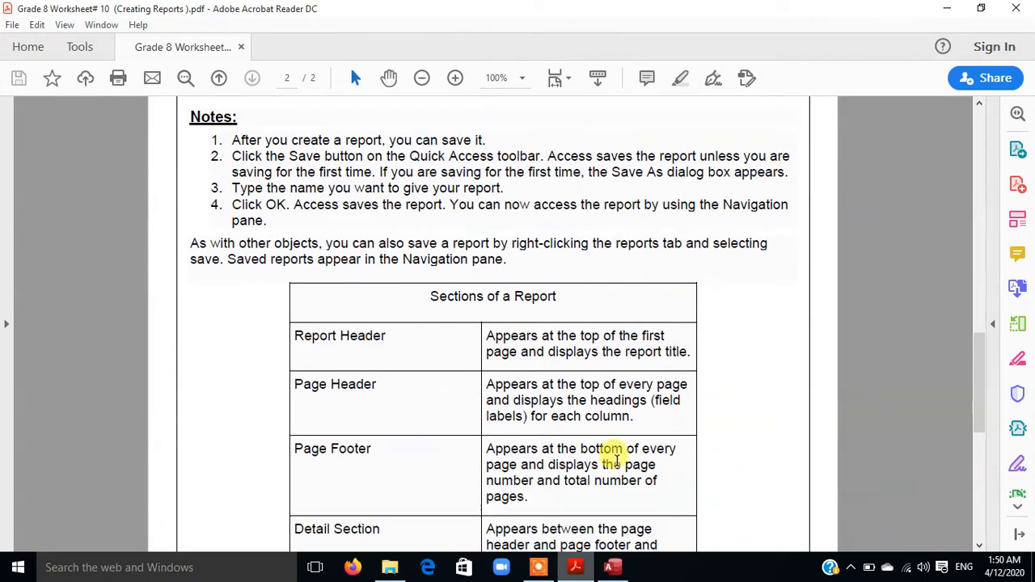
Step: Switch to Access and create a simple report from the open Coast Walk 1 table with the Report tool
left_click(615, 567)
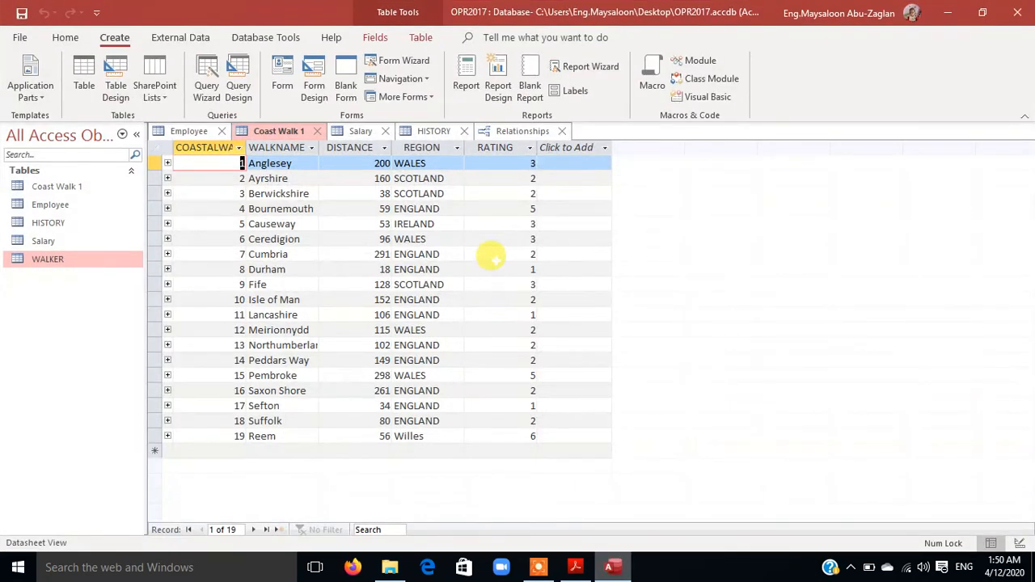
left_click(207, 208)
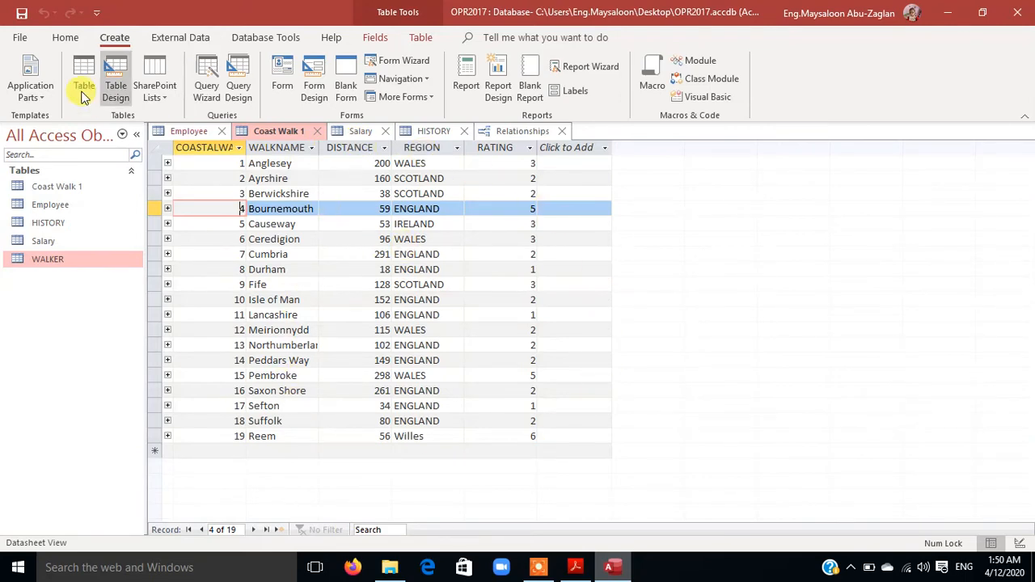
left_click(74, 39)
left_click(108, 39)
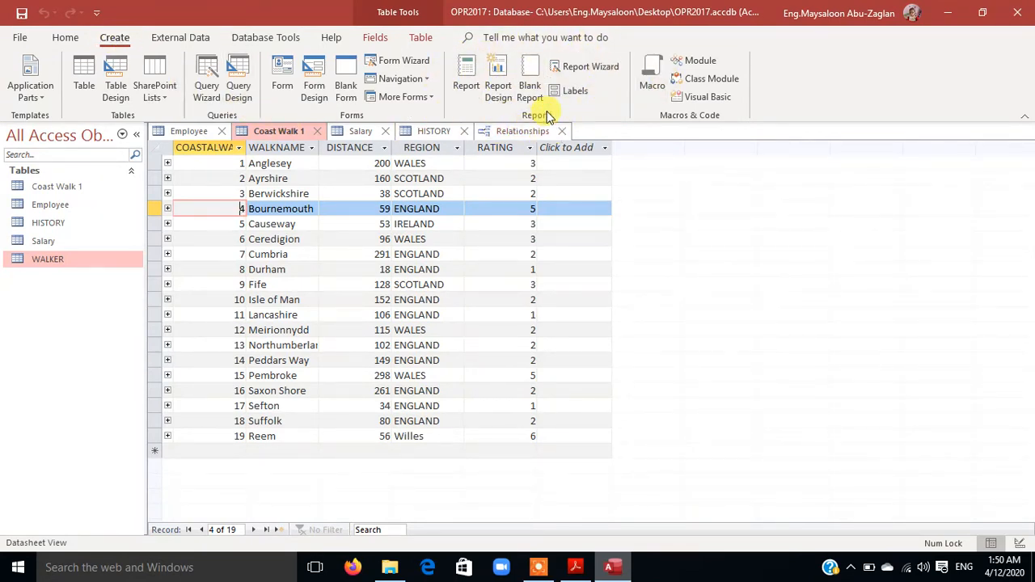
left_click(474, 85)
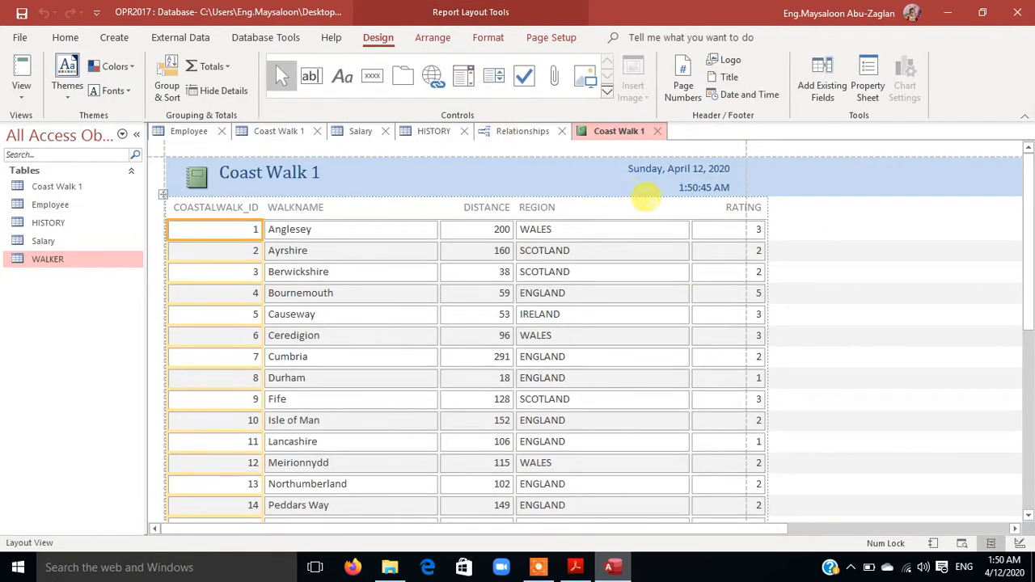
Step: Look over the new Coast Walk 1 report and examine its title, date and time fields
scroll(647, 198, "down", 2)
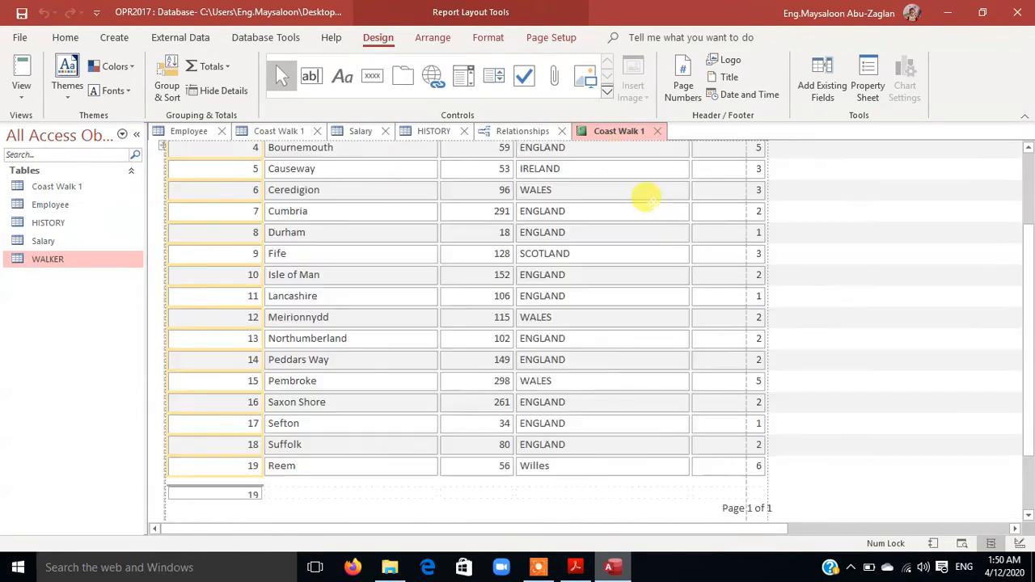
scroll(647, 198, "up", 3)
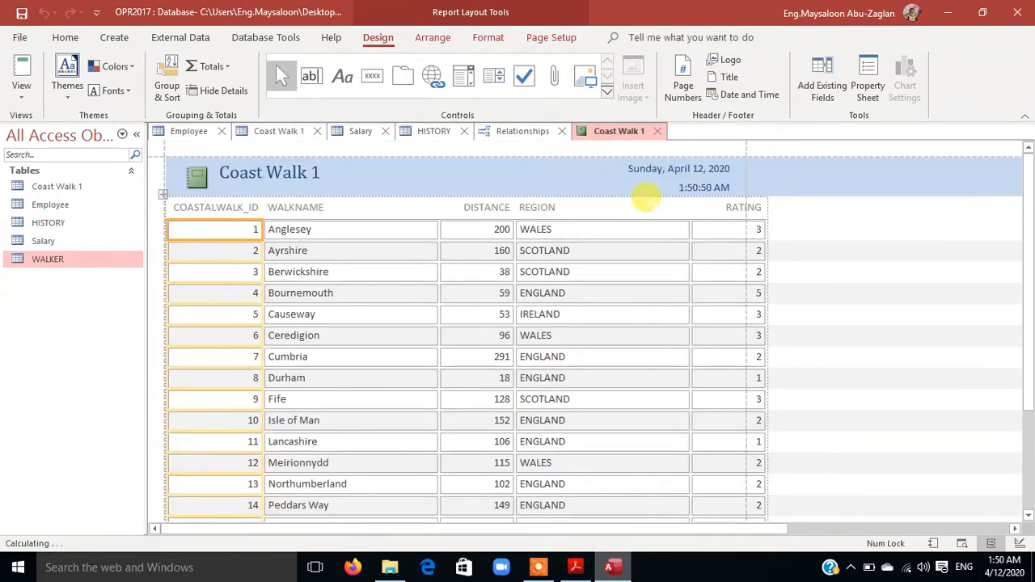
left_click(242, 180)
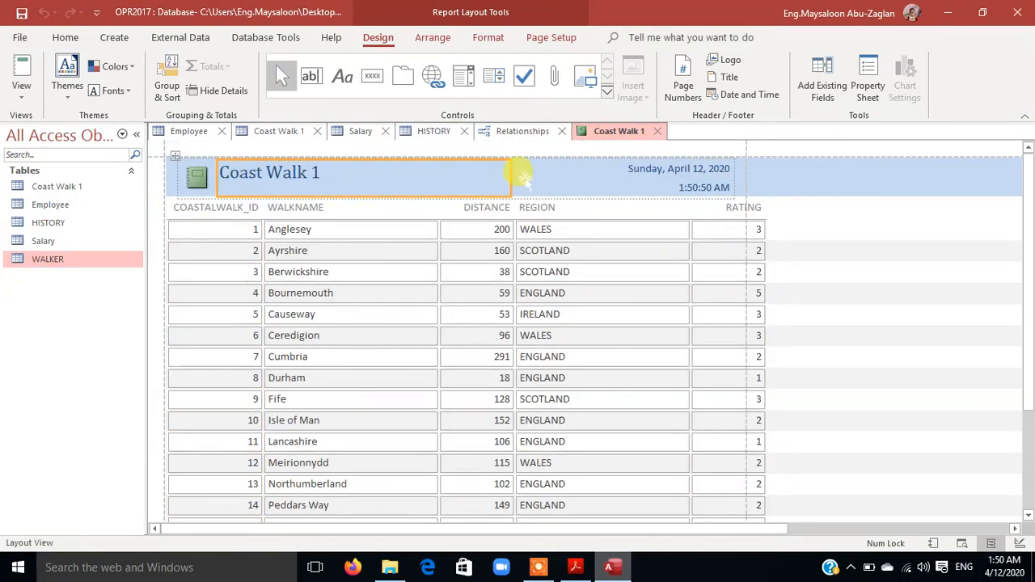
left_click(645, 170)
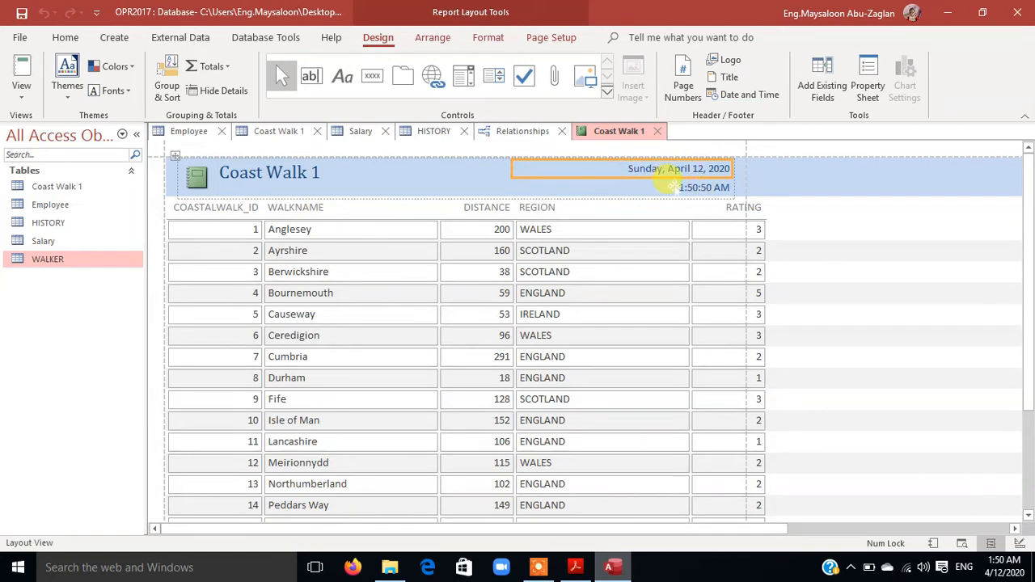
left_click(675, 187)
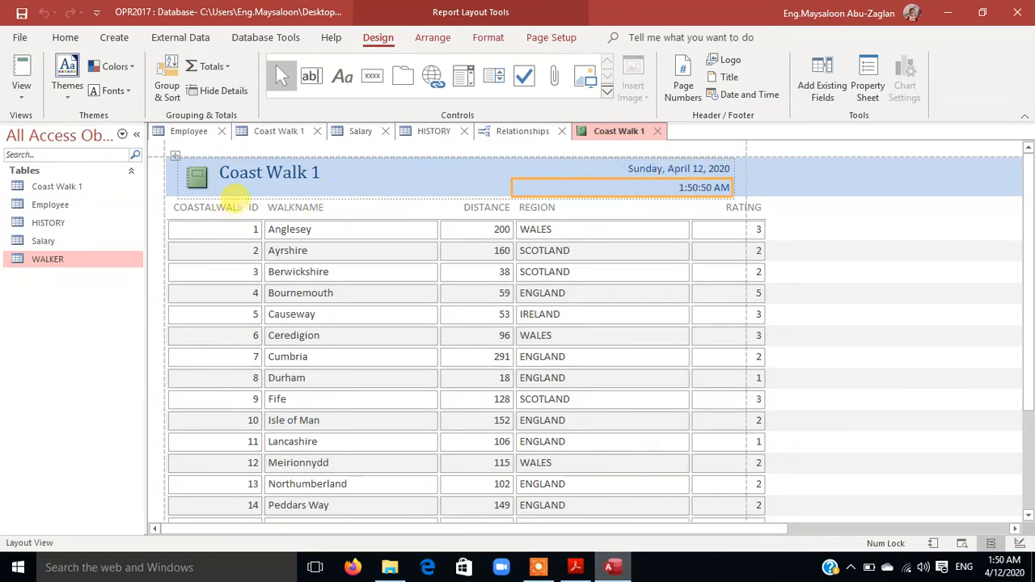
Step: Examine the report's column headings from COASTALWALK_ID across to RATING
left_click(235, 207)
left_click(328, 207)
left_click(449, 207)
left_click(566, 203)
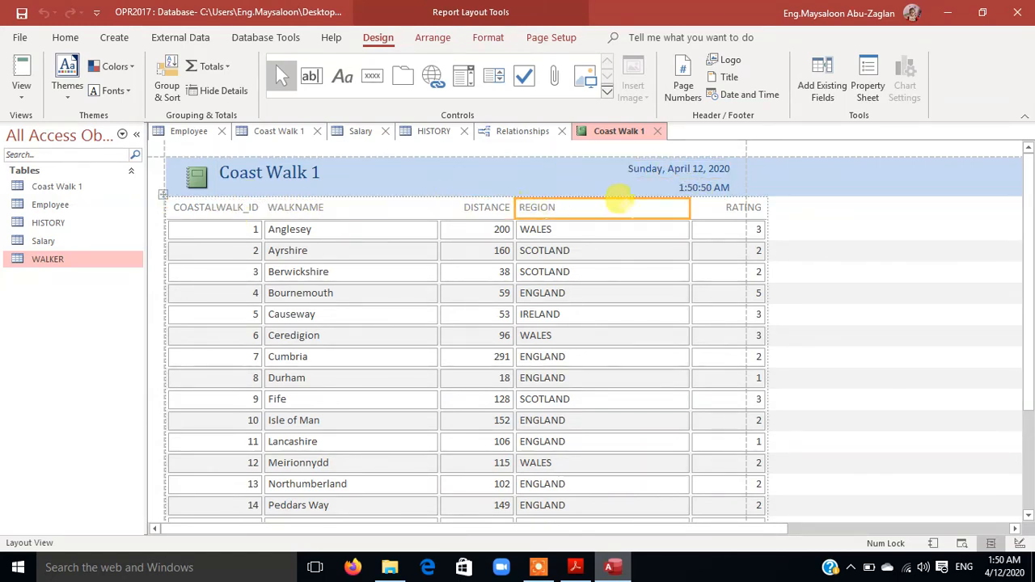
left_click(717, 207)
Step: Examine the record total and page number at the end of the report, and return to its beginning
scroll(718, 208, "down", 1)
scroll(446, 238, "down", 2)
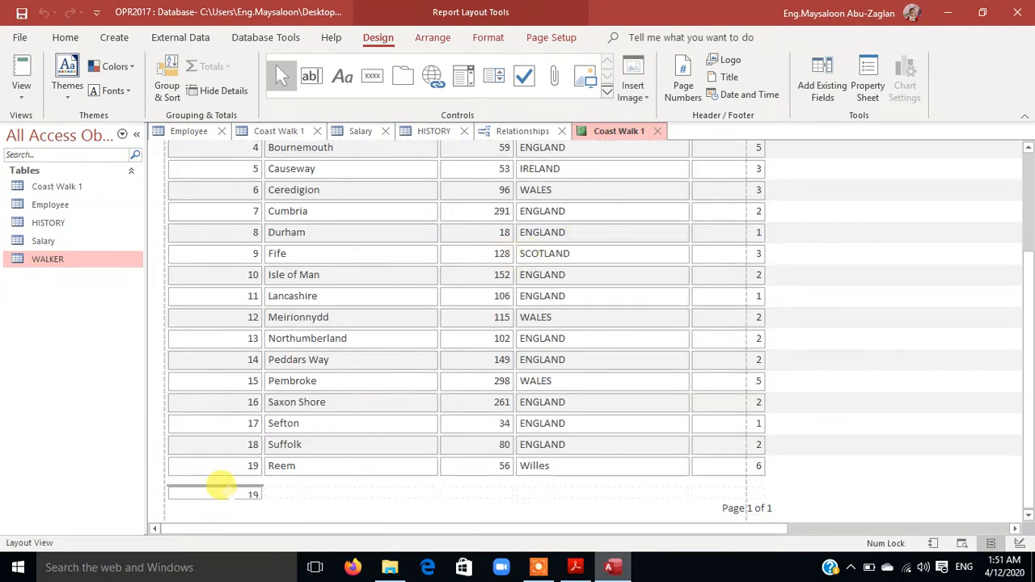
left_click(217, 494)
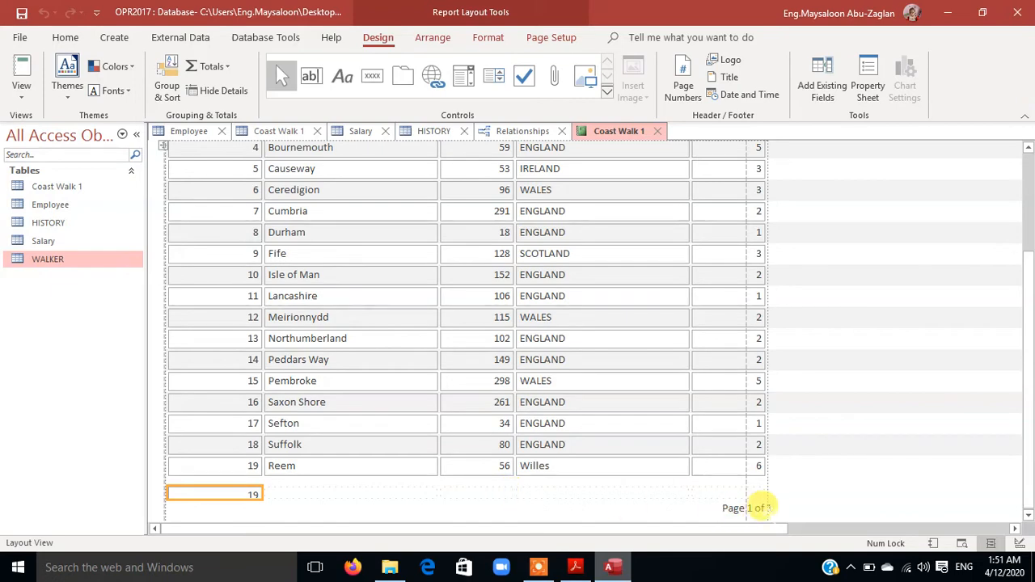
left_click(760, 507)
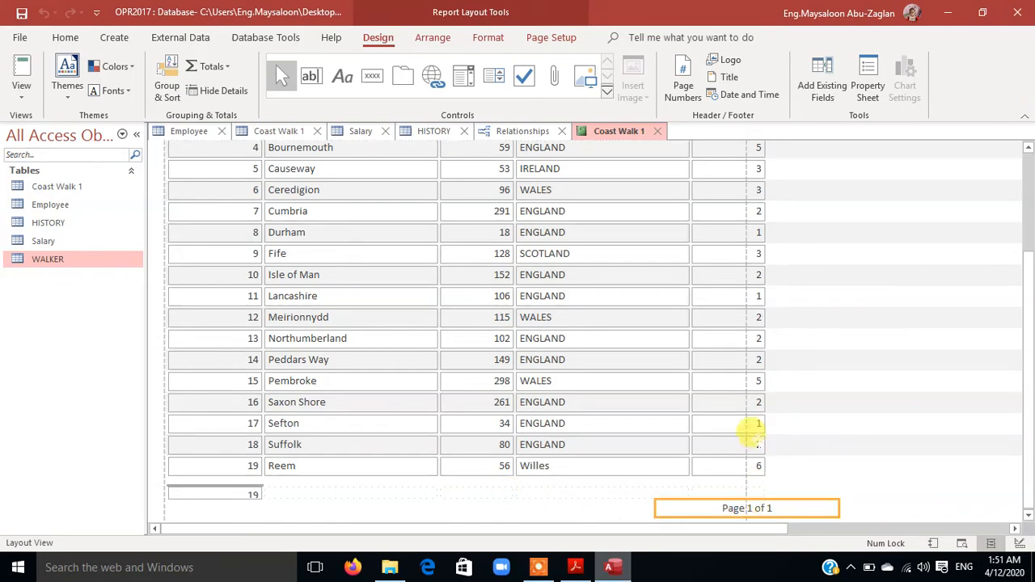
scroll(671, 317, "up", 5)
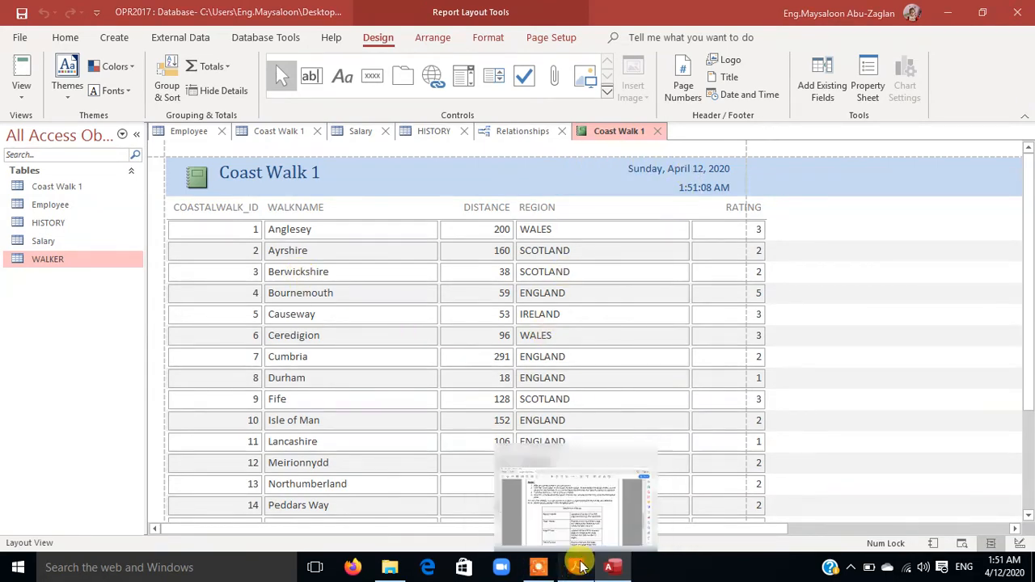
Step: Switch to the worksheet in Acrobat Reader and review the report section descriptions and the labelled example report
left_click(564, 506)
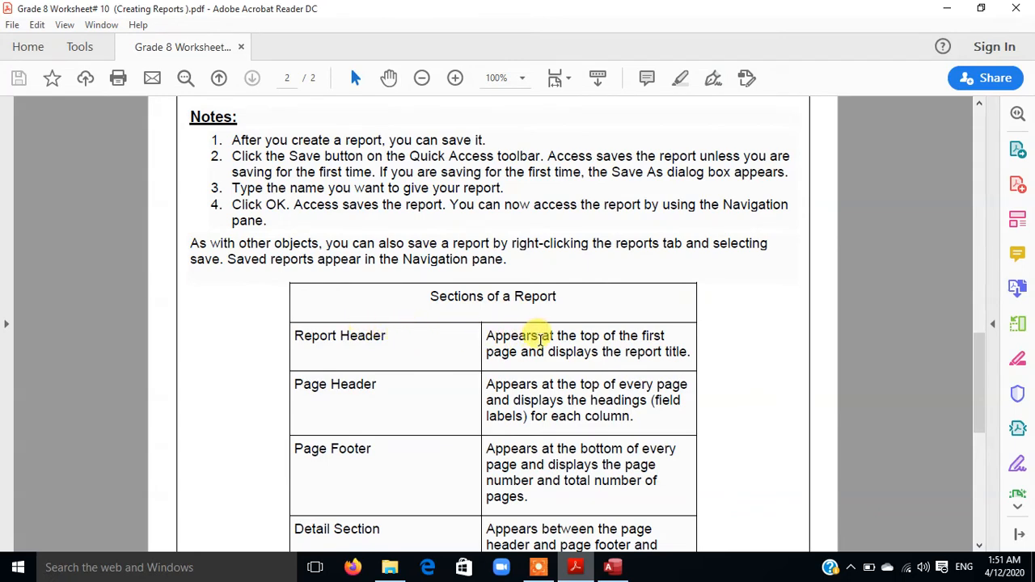
scroll(624, 344, "down", 5)
scroll(623, 344, "down", 6)
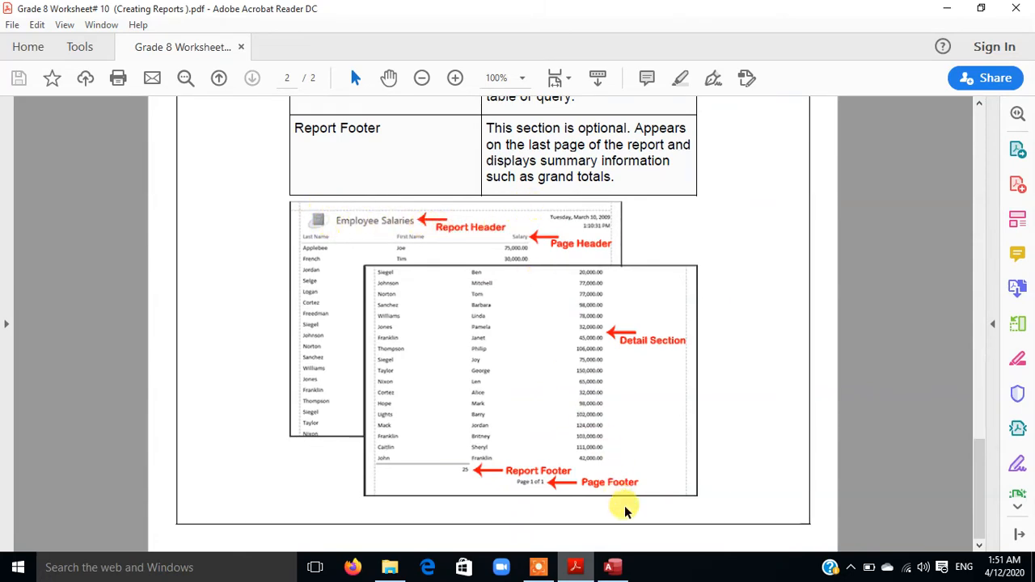
Step: Switch to the Coast Walk 1 report in Access, examine its title as the report header, and return to the worksheet
left_click(613, 567)
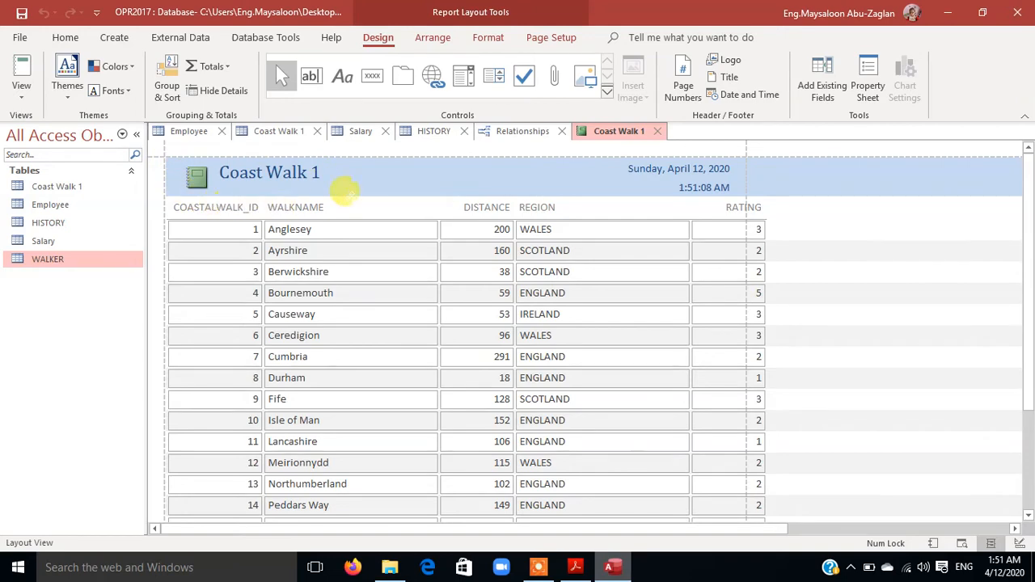
left_click(272, 172)
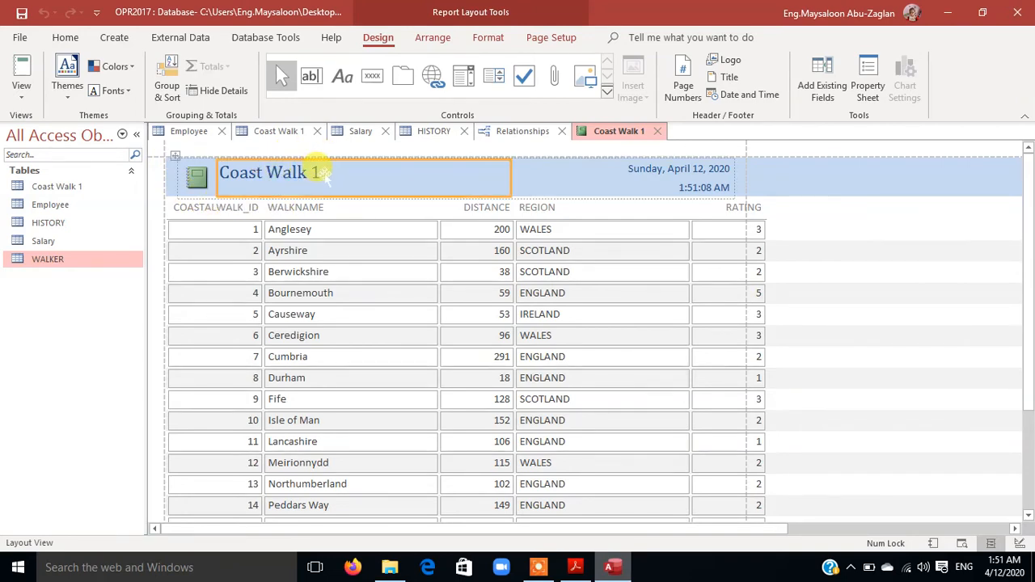
left_click(575, 567)
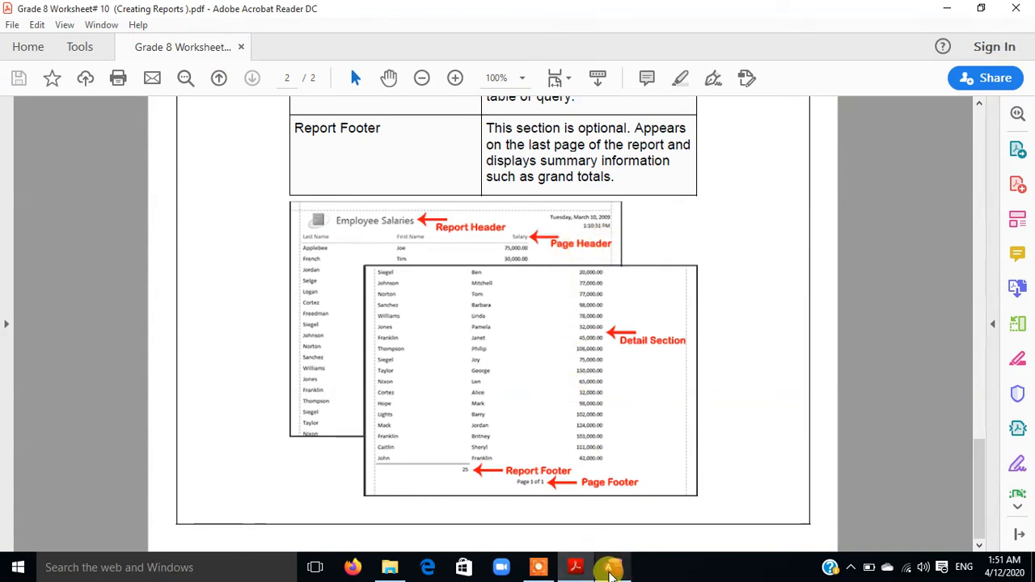
Step: Return to the Coast Walk 1 report and examine the page header's column headings from RATING back to COASTALWALK_ID
mouse_move(611, 571)
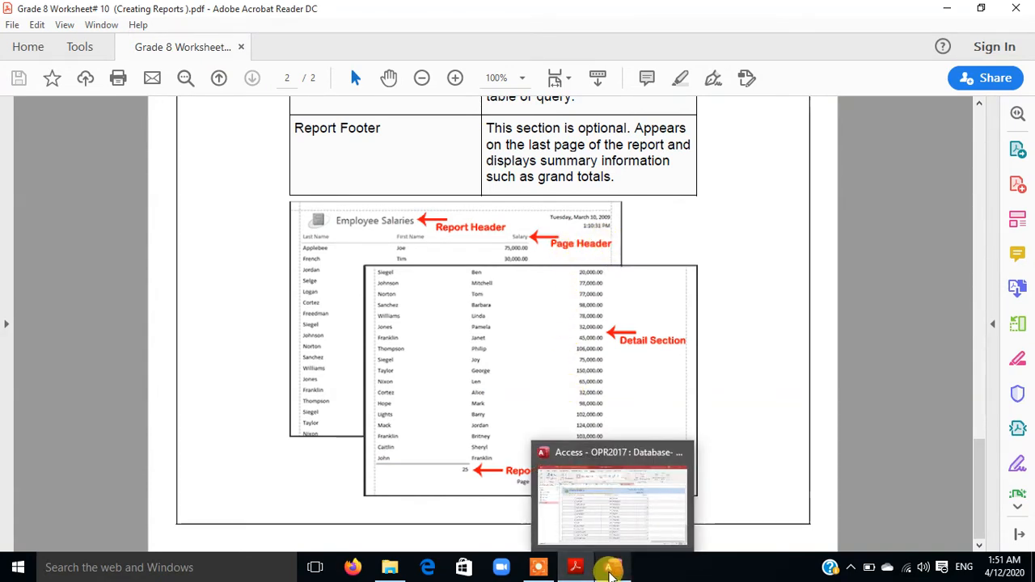
left_click(611, 571)
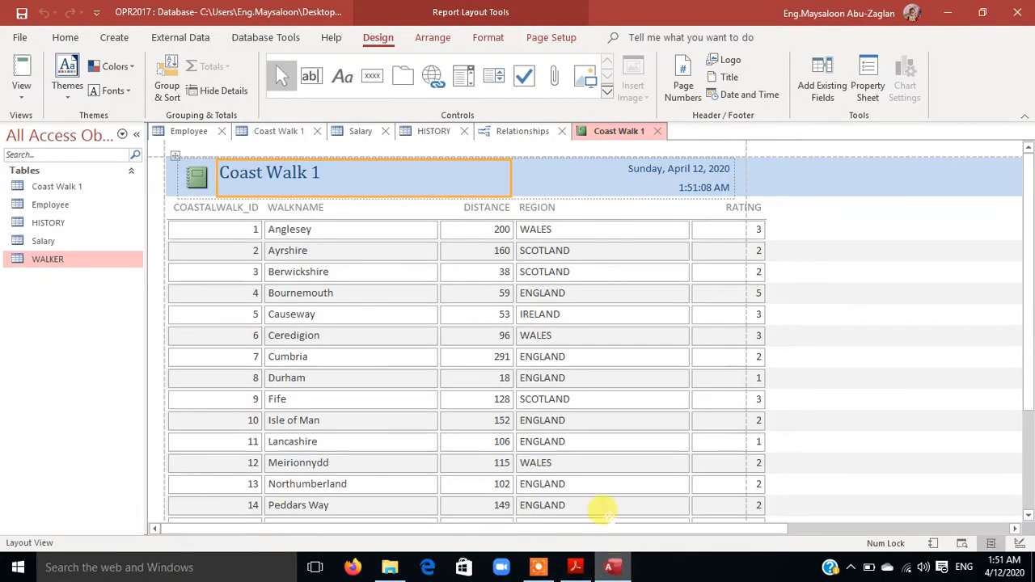
left_click(740, 201)
left_click(555, 203)
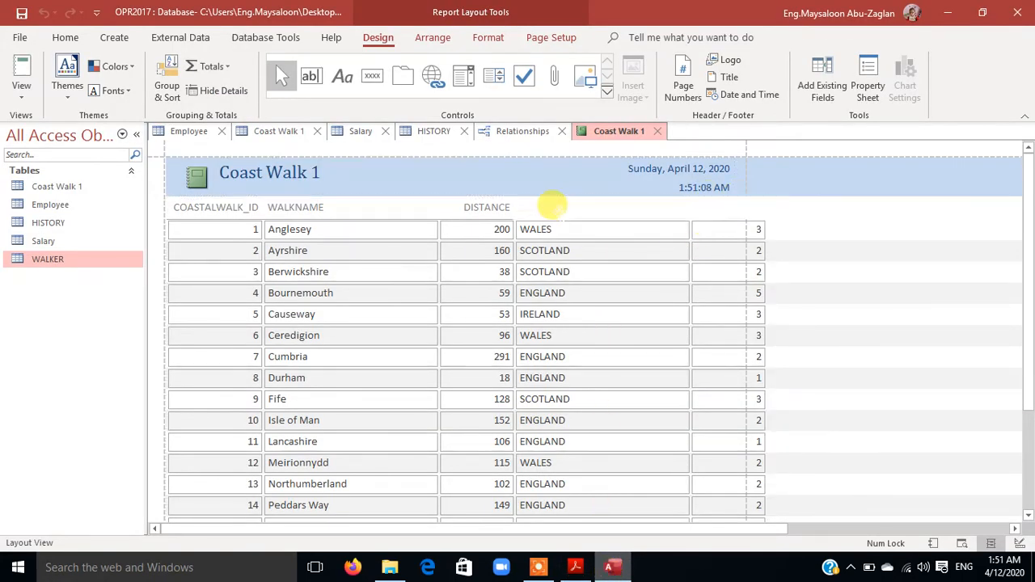
left_click(476, 205)
left_click(295, 207)
left_click(194, 207)
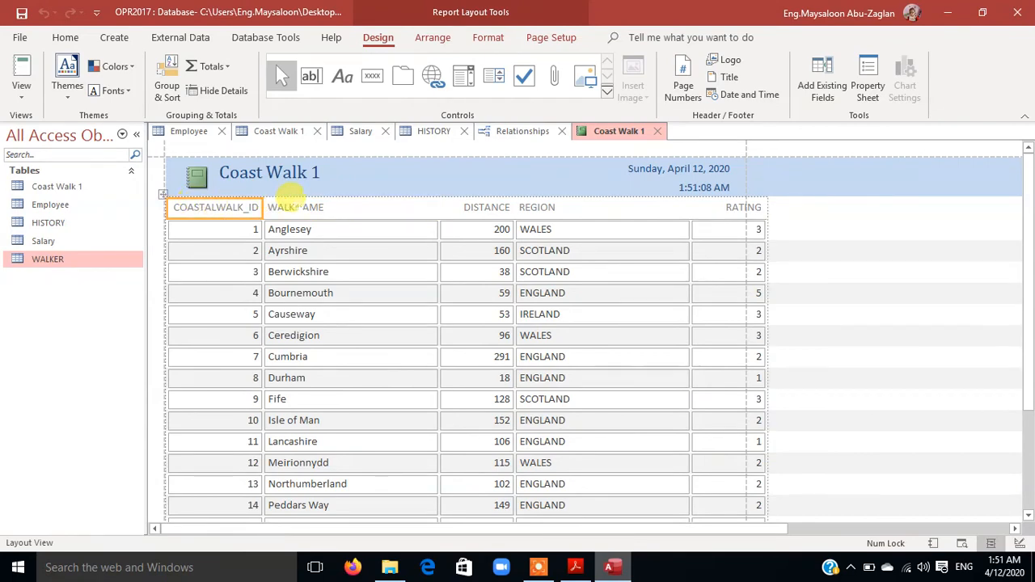
Step: Check the detail section in the worksheet's example, and examine the matching records throughout the Coast Walk 1 report
left_click(583, 570)
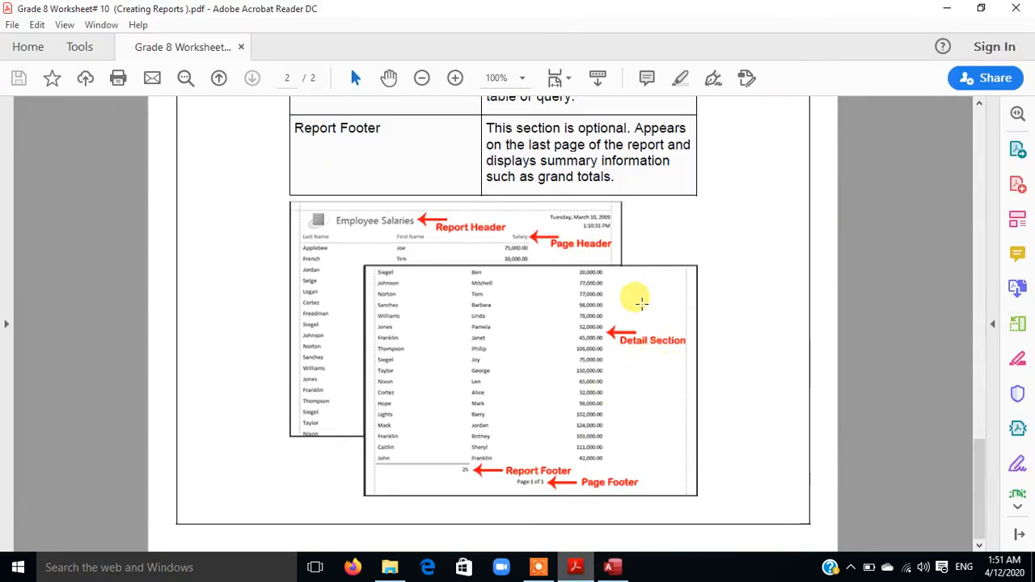
left_click(611, 567)
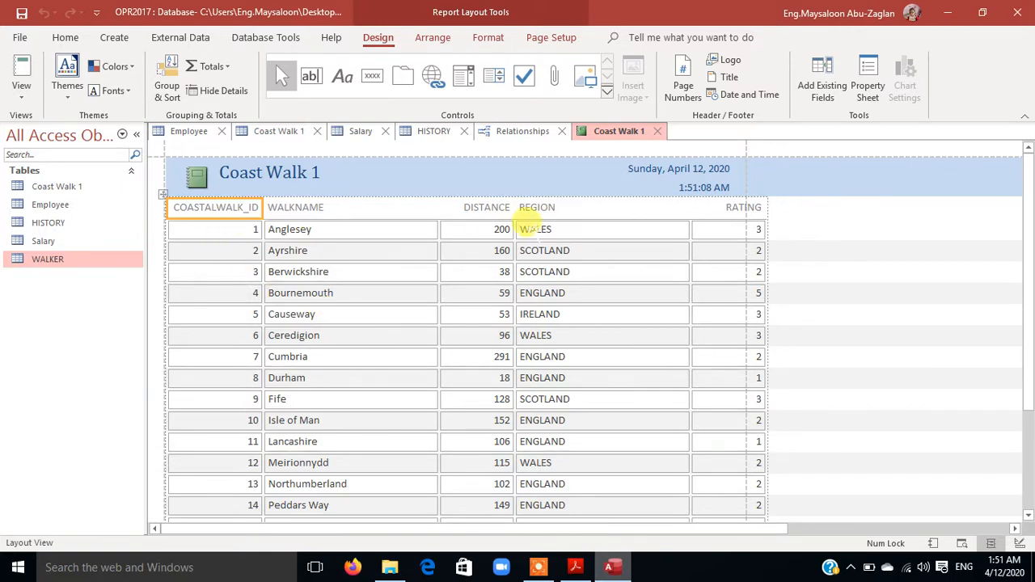
scroll(589, 432, "down", 3)
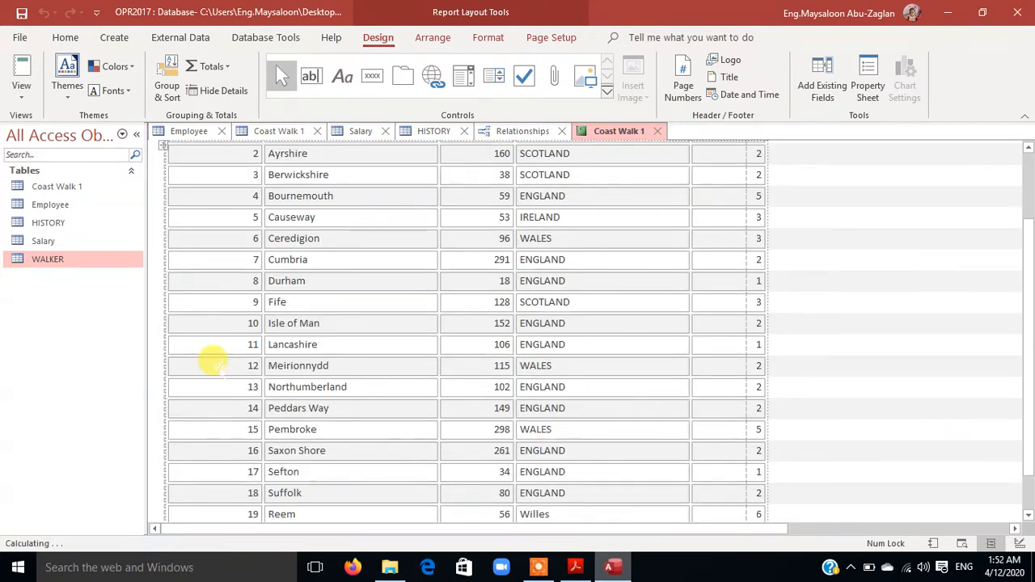
scroll(292, 344, "down", 2)
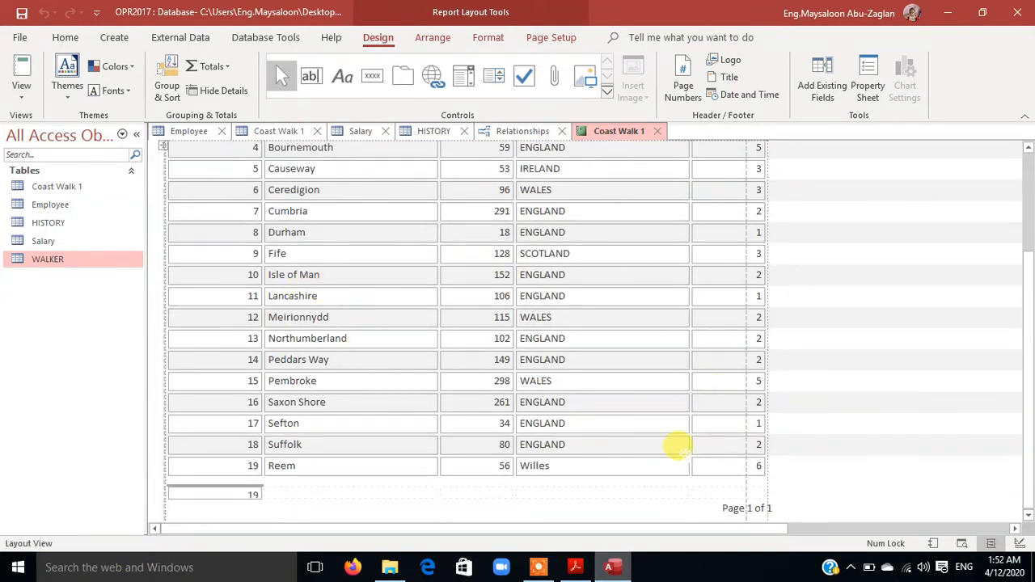
Step: Check the footers in the worksheet's example, and examine the record total and page number in the Coast Walk 1 report
left_click(577, 569)
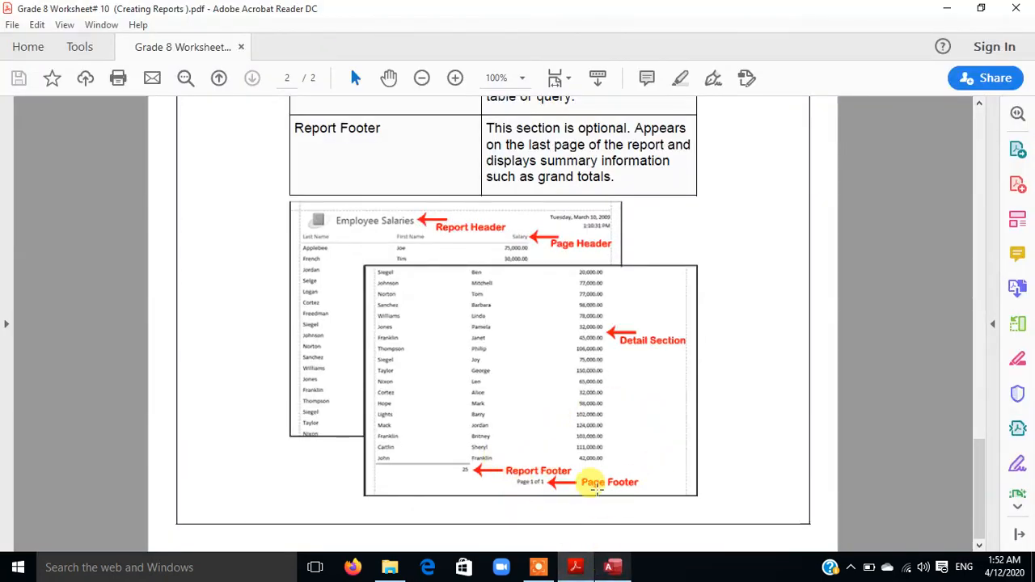
left_click(615, 569)
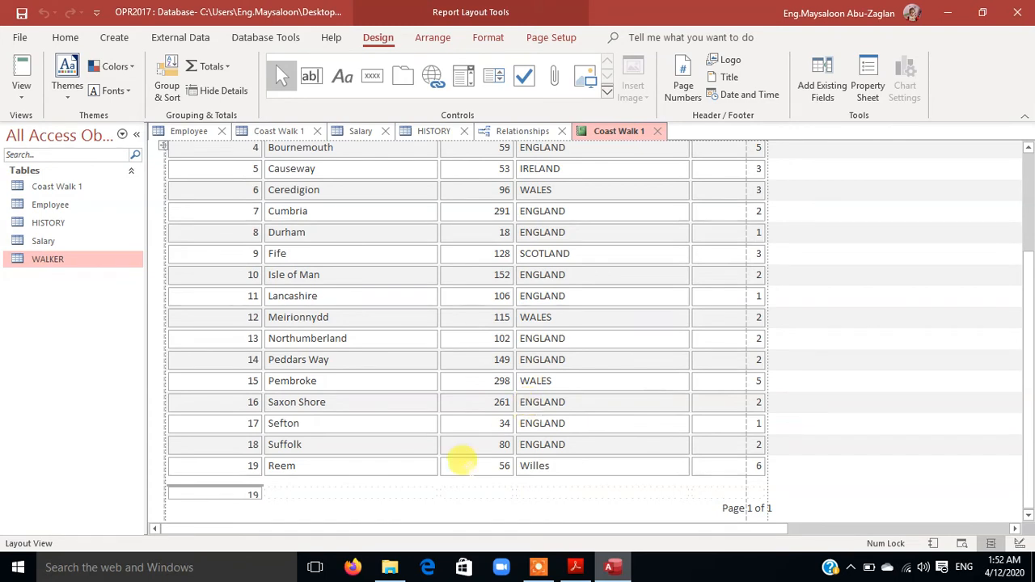
left_click(234, 492)
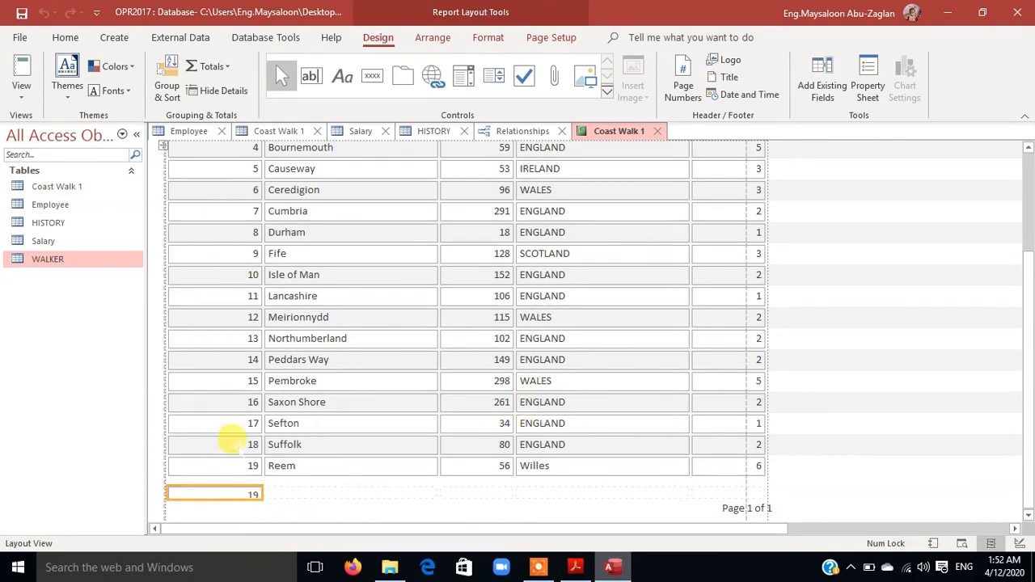
left_click(734, 497)
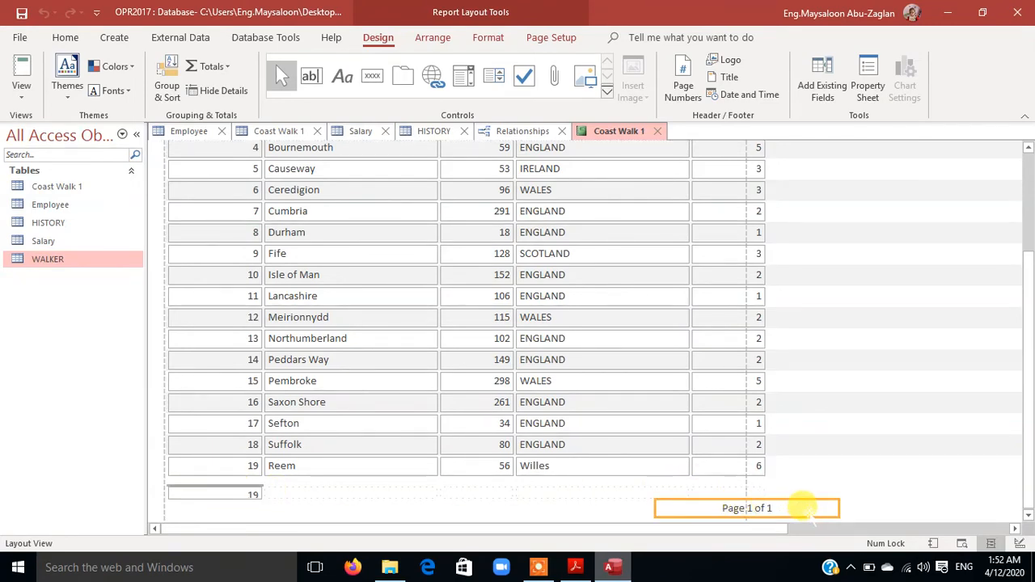
key("Delete")
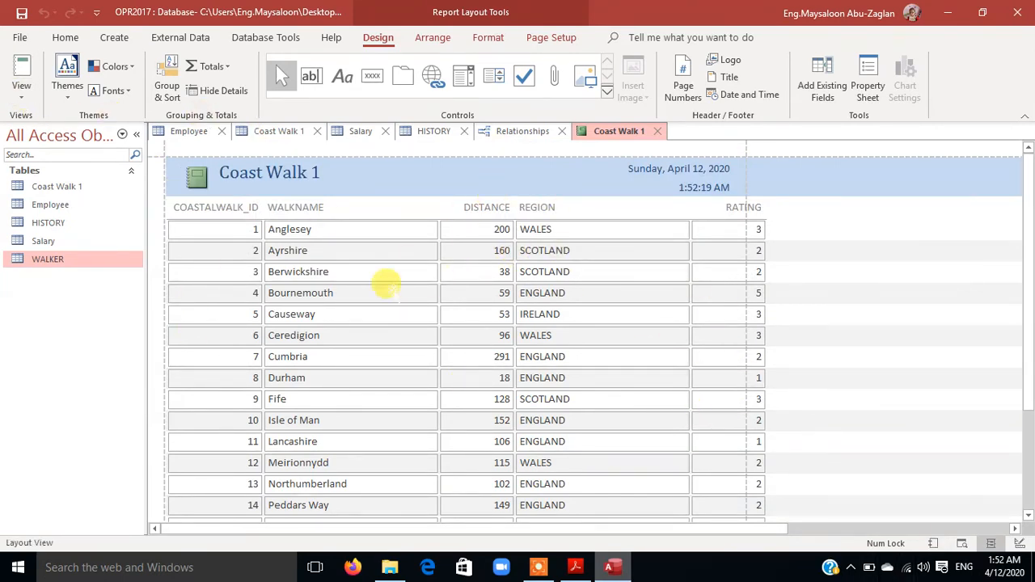
Step: Display the Coast Walk 1 report in Report View and look it over from beginning to end
left_click(16, 95)
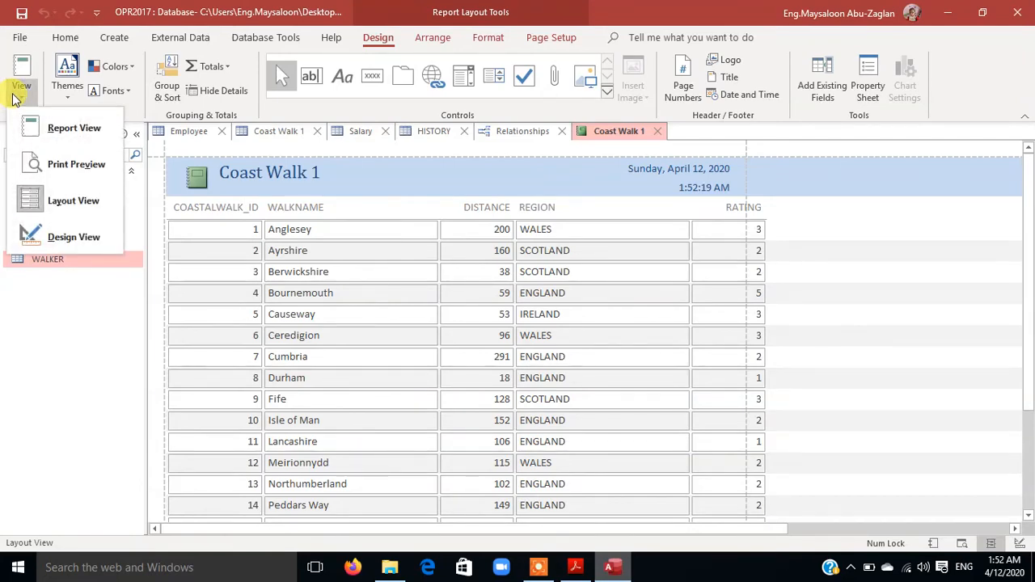
left_click(34, 136)
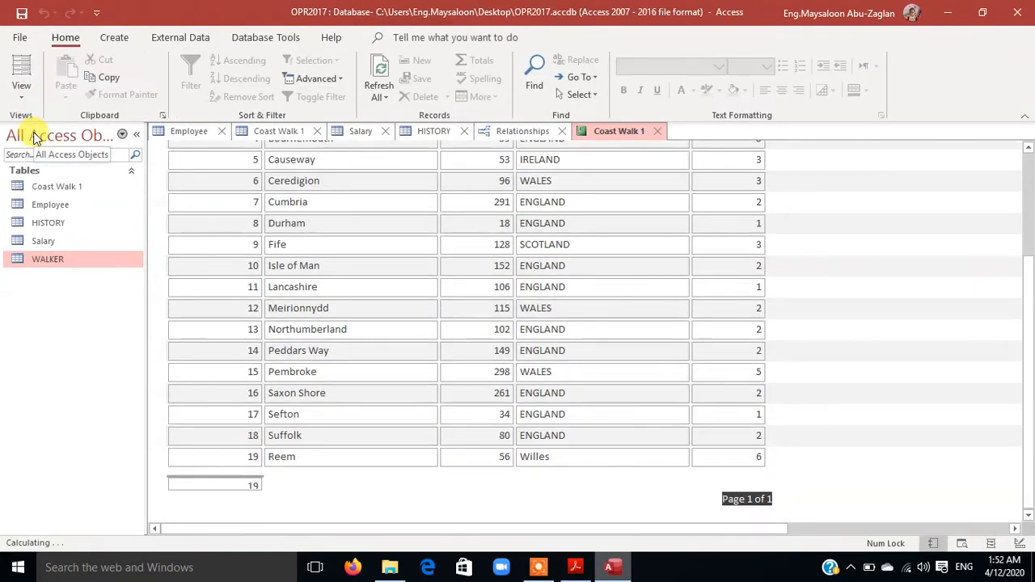
left_click(24, 101)
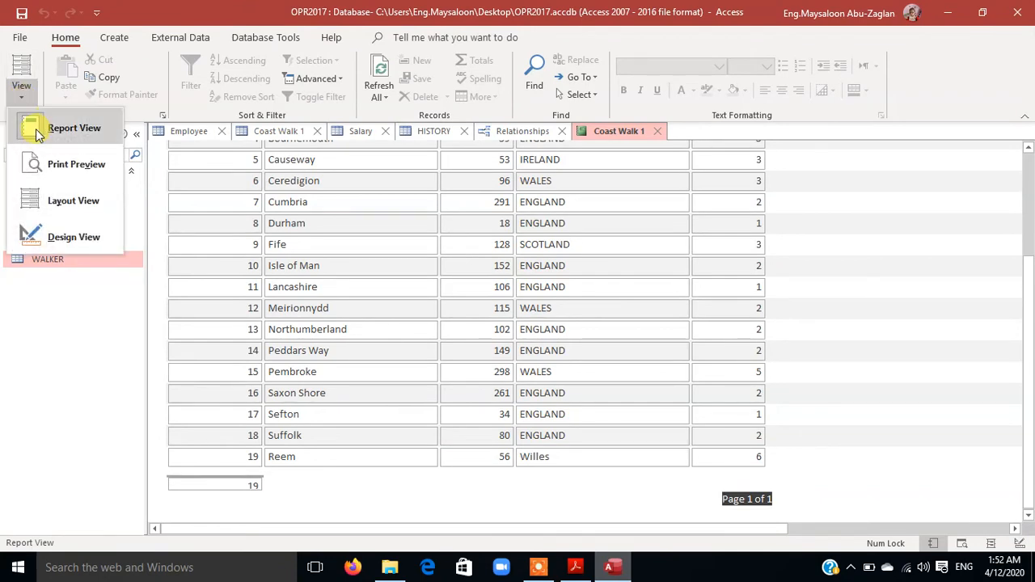
left_click(35, 128)
scroll(842, 335, "up", 1)
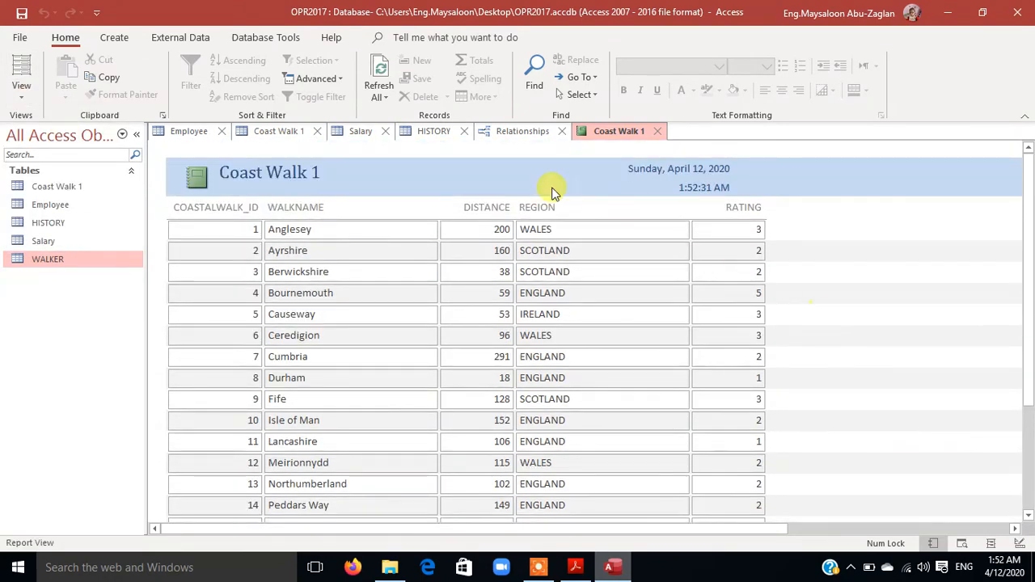
scroll(753, 231, "down", 3)
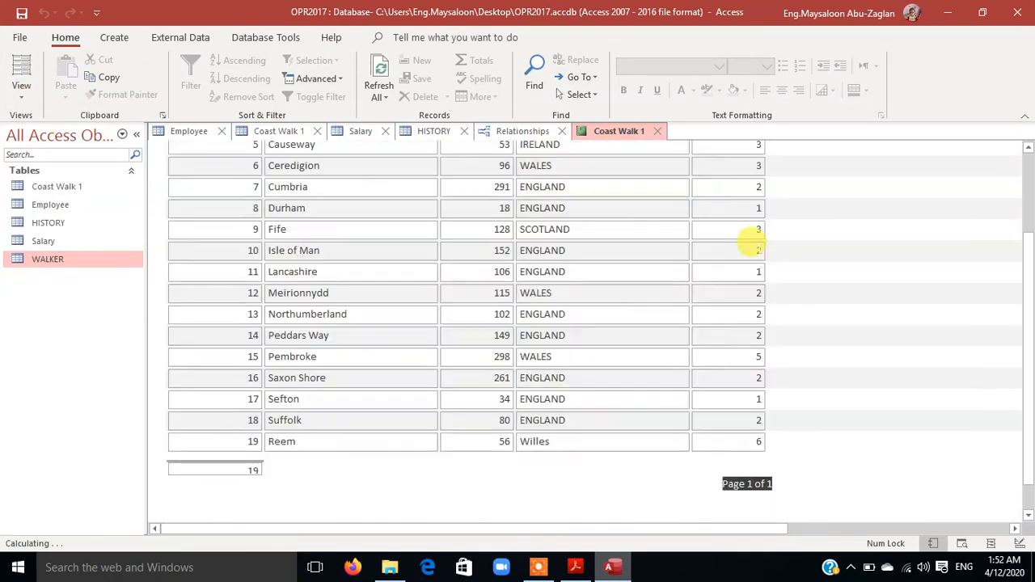
scroll(761, 283, "up", 3)
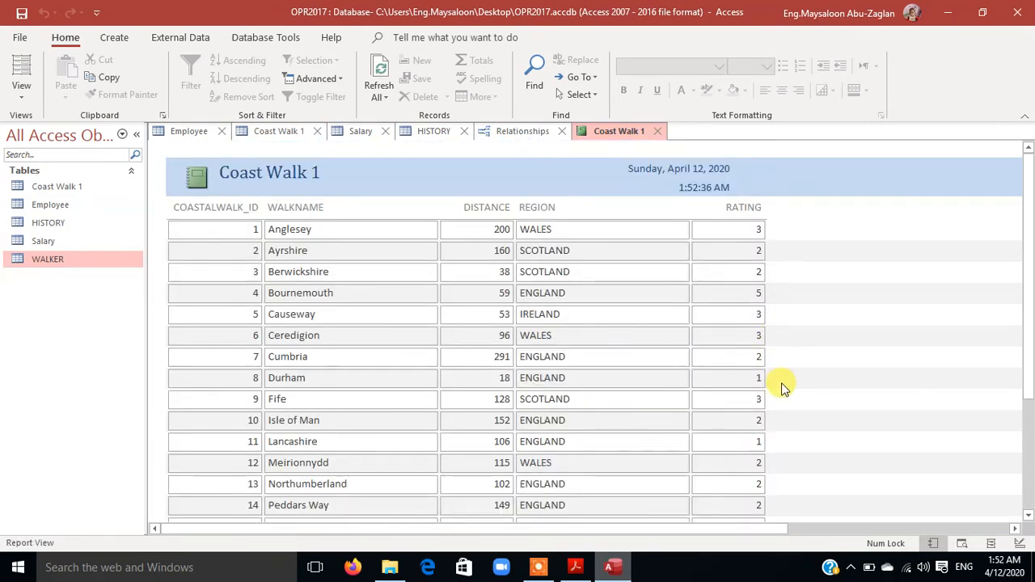
Step: Show the Coast Walk 1 report in Print Preview and examine how the page prints
left_click(24, 101)
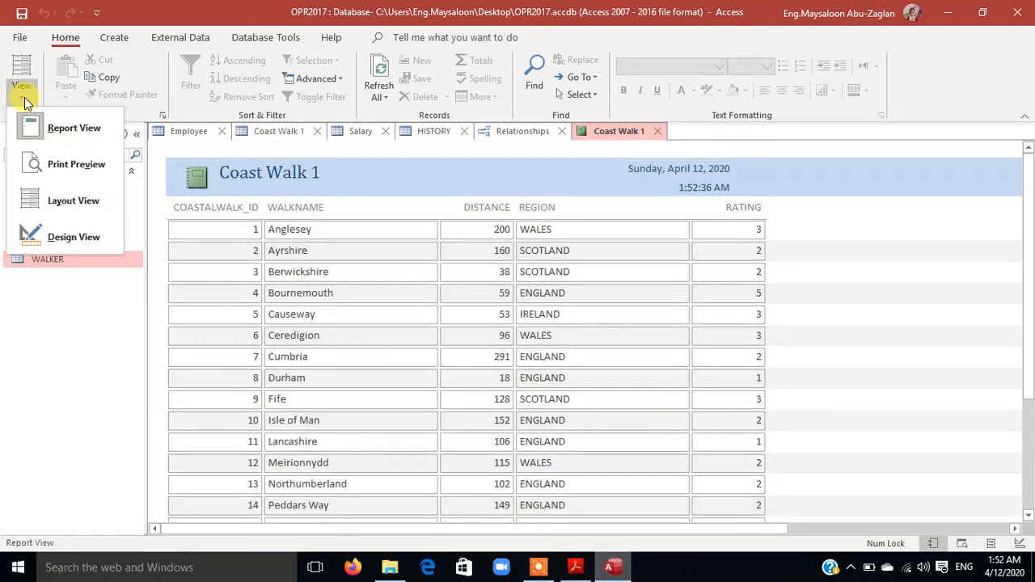
left_click(69, 170)
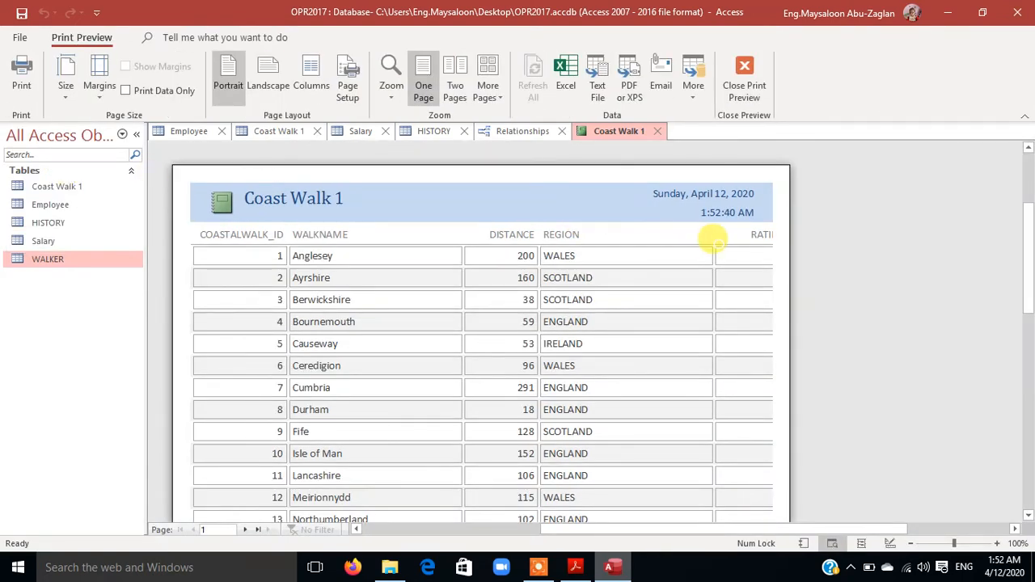
scroll(714, 240, "down", 5)
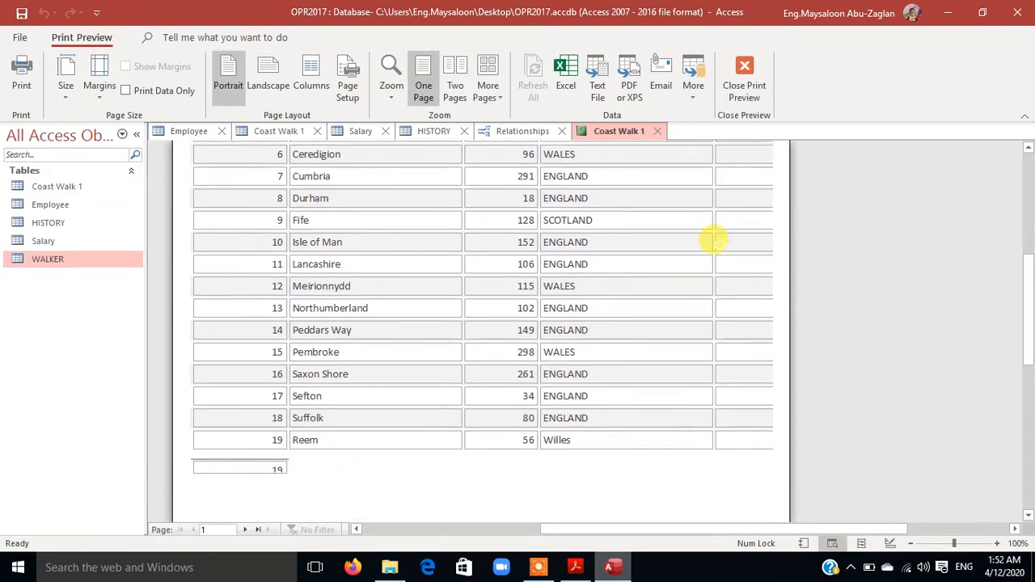
scroll(714, 240, "down", 1)
scroll(714, 240, "up", 5)
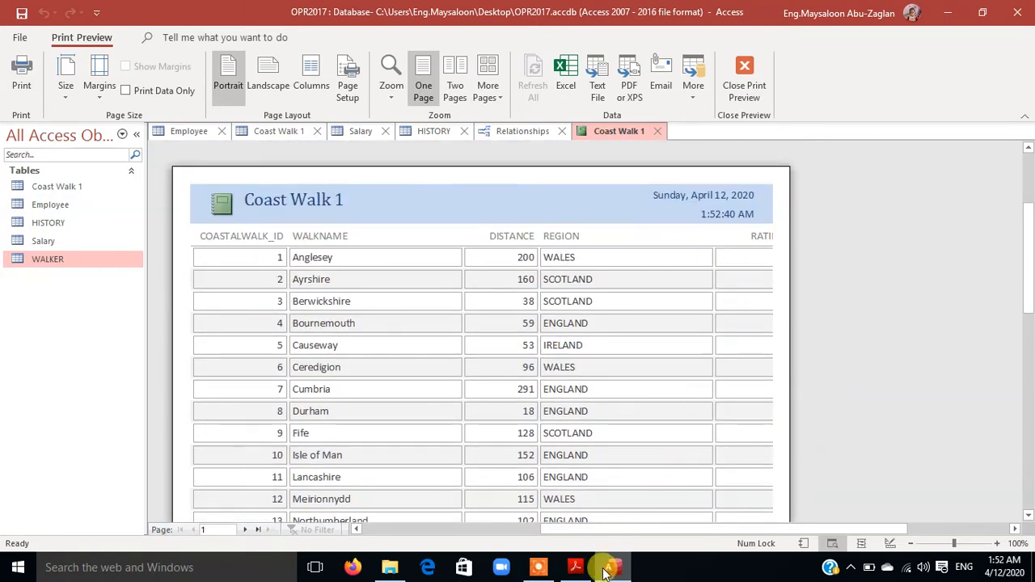
Step: Switch to the worksheet in Acrobat Reader and review the notes on saving a report
left_click(575, 567)
scroll(583, 421, "up", 5)
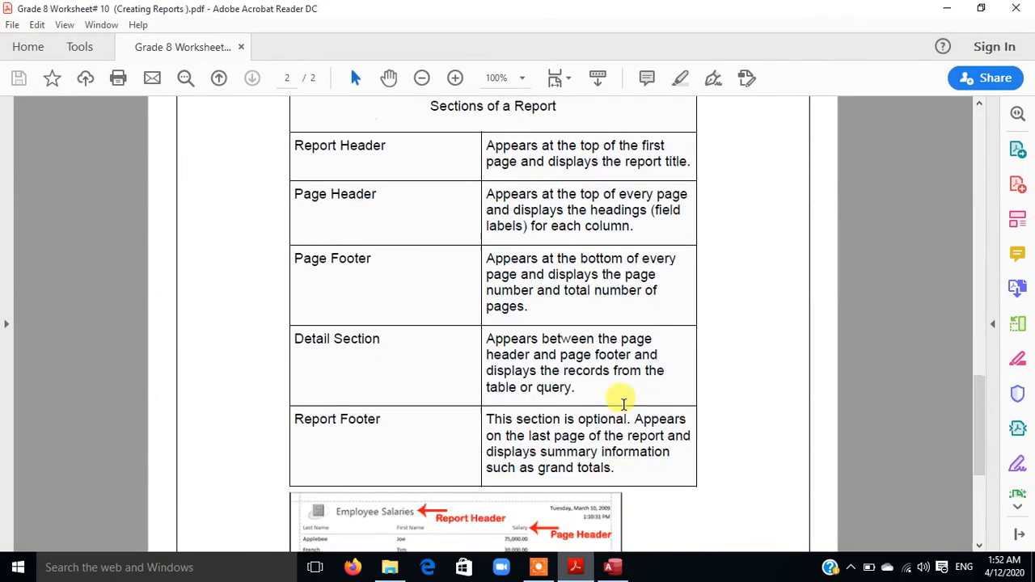
scroll(624, 402, "up", 6)
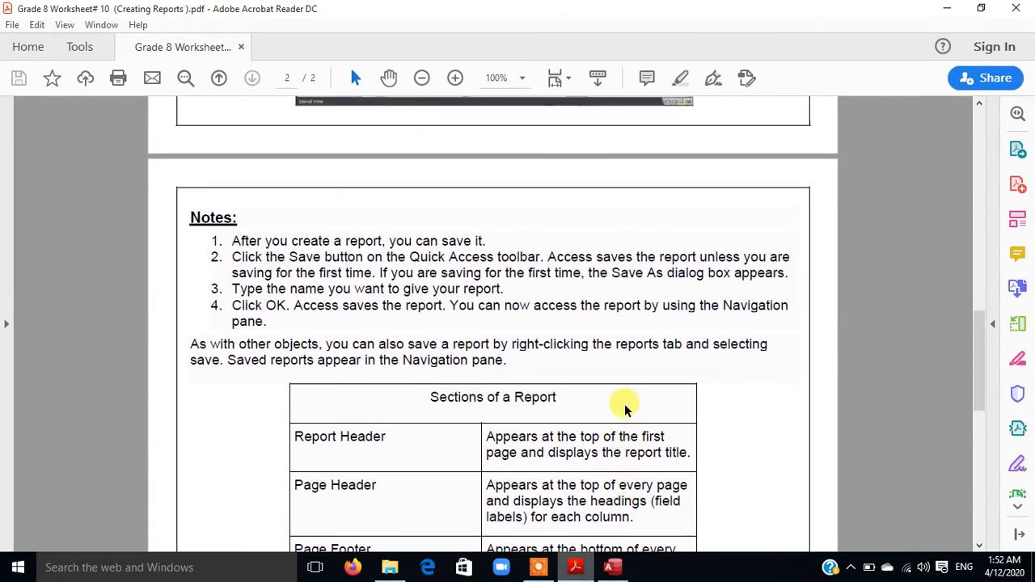
scroll(624, 410, "down", 3)
scroll(622, 358, "up", 2)
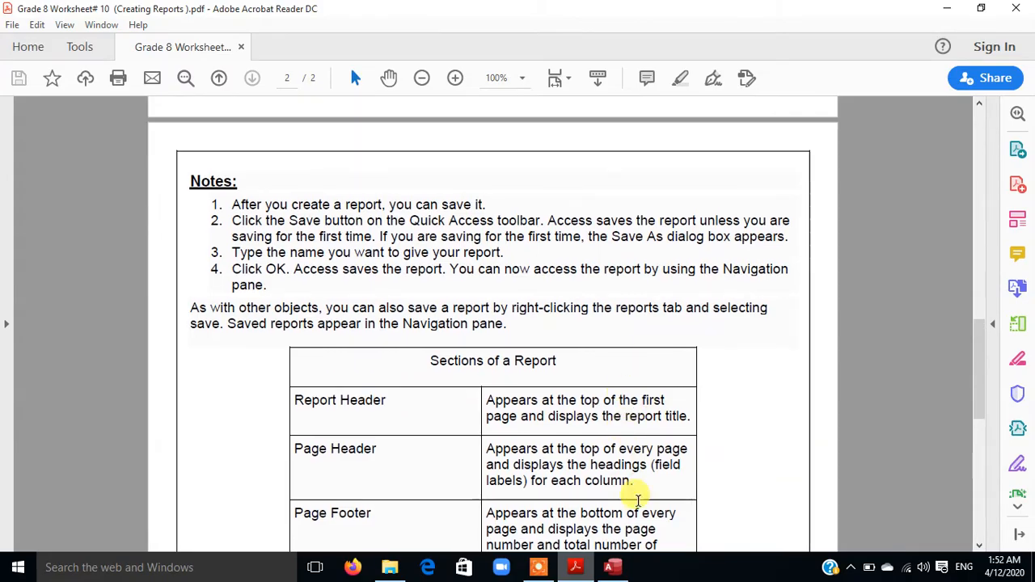
Step: Return to Access, close the report's print preview, and select the Salary table among the database objects
left_click(612, 567)
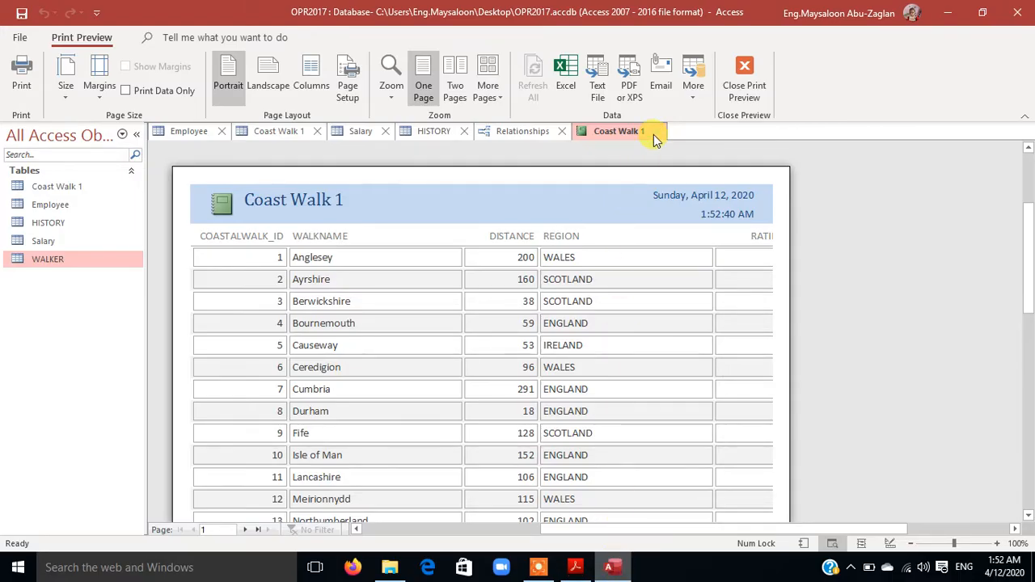
left_click(729, 100)
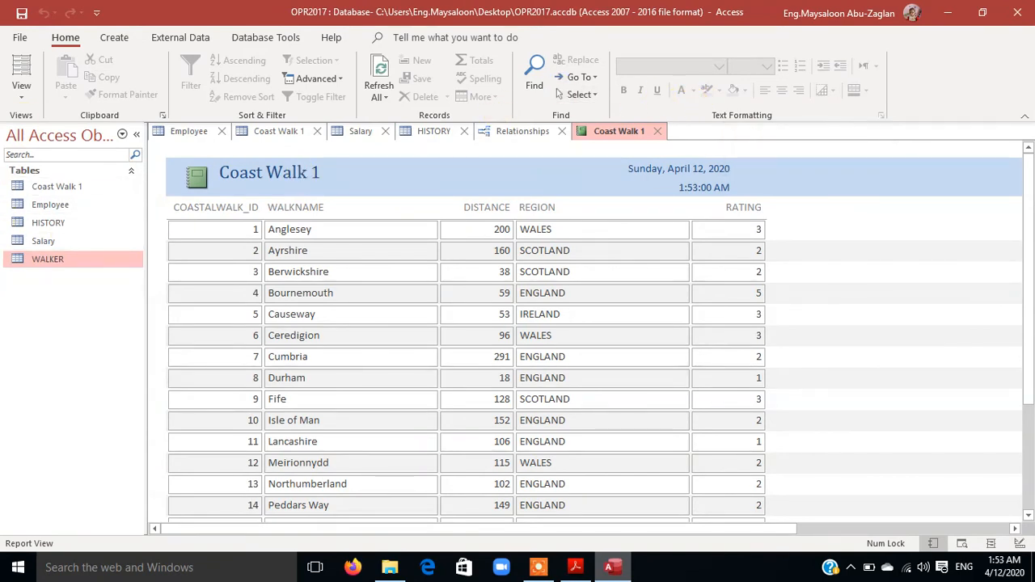
left_click(62, 230)
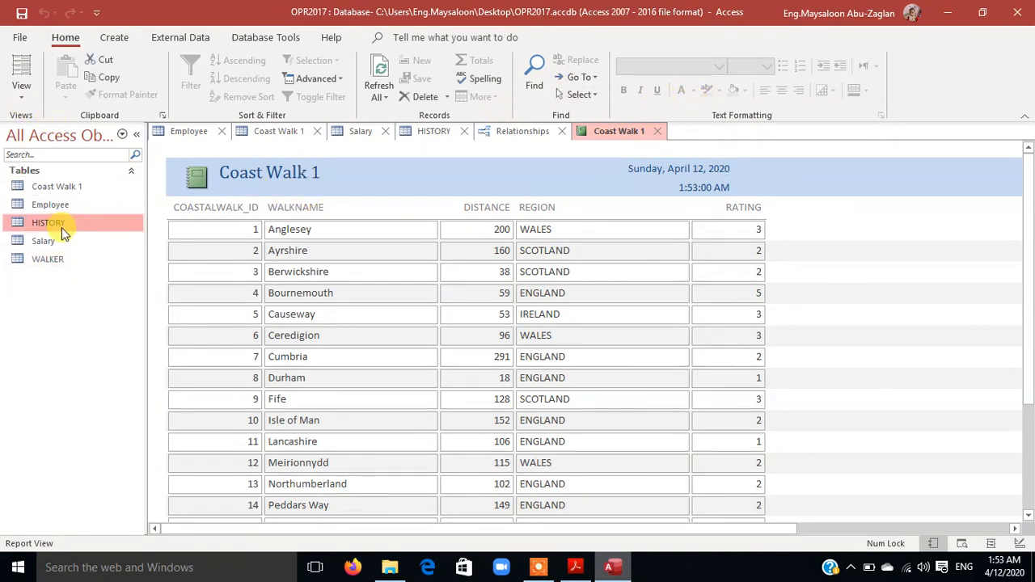
double_click(62, 239)
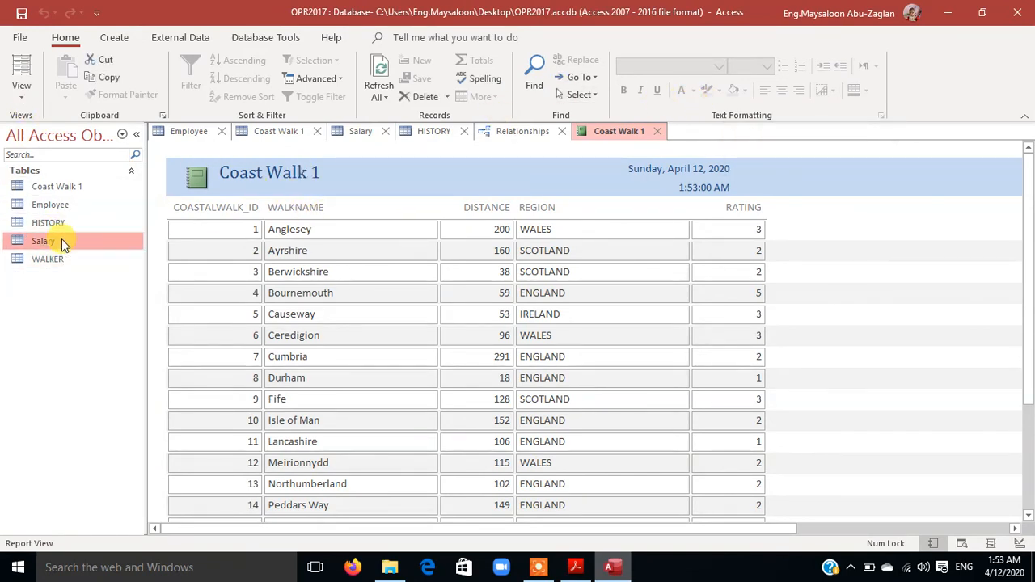
Step: Save the Coast Walk 1 report under the name Report 1
left_click(600, 137)
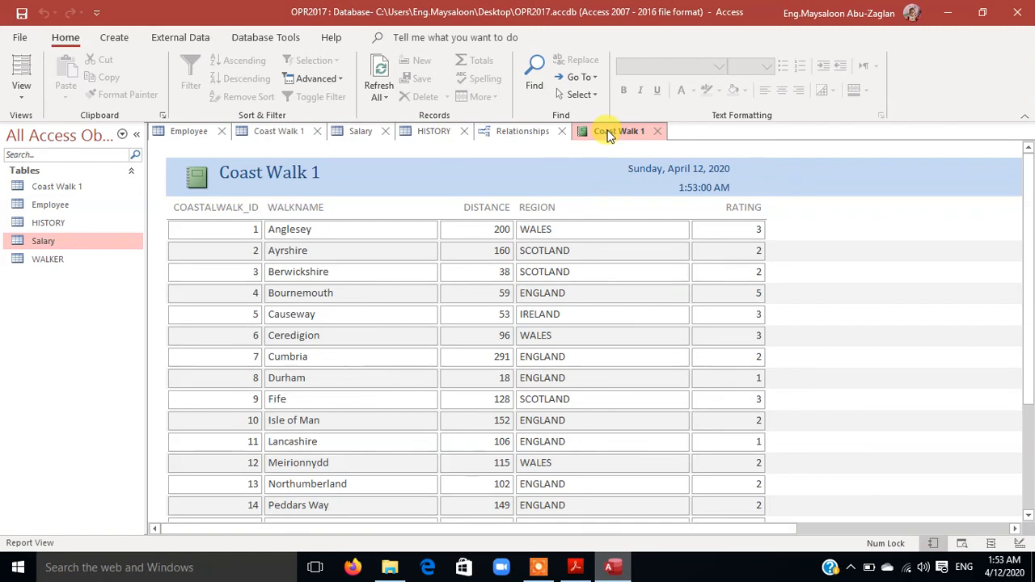
right_click(608, 135)
right_click(591, 140)
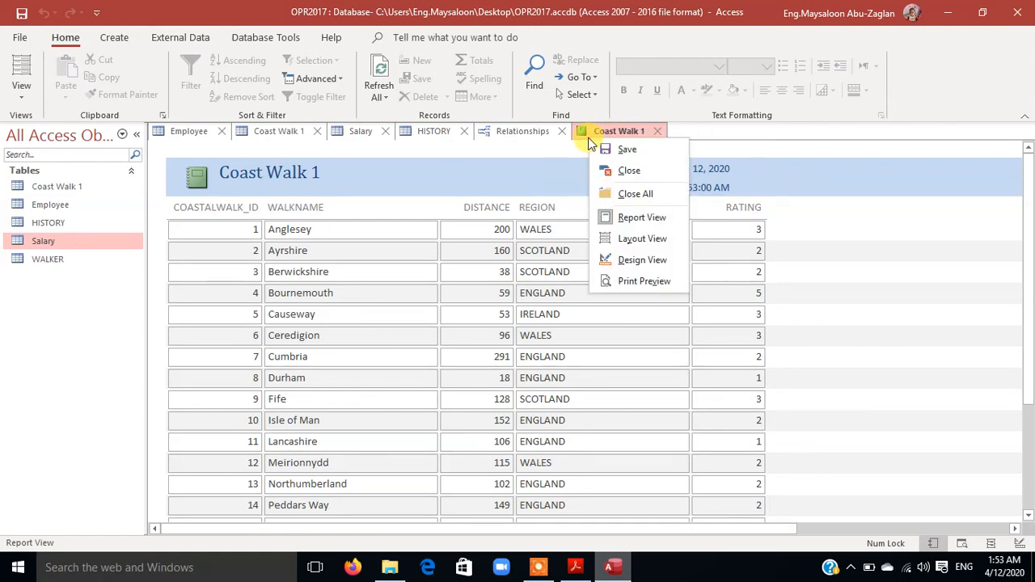
left_click(588, 129)
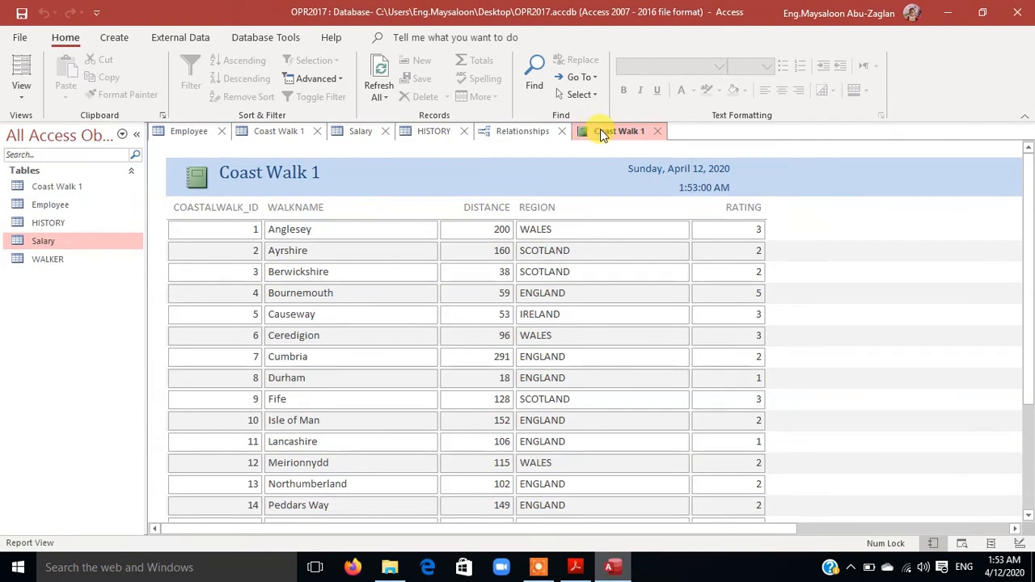
right_click(601, 135)
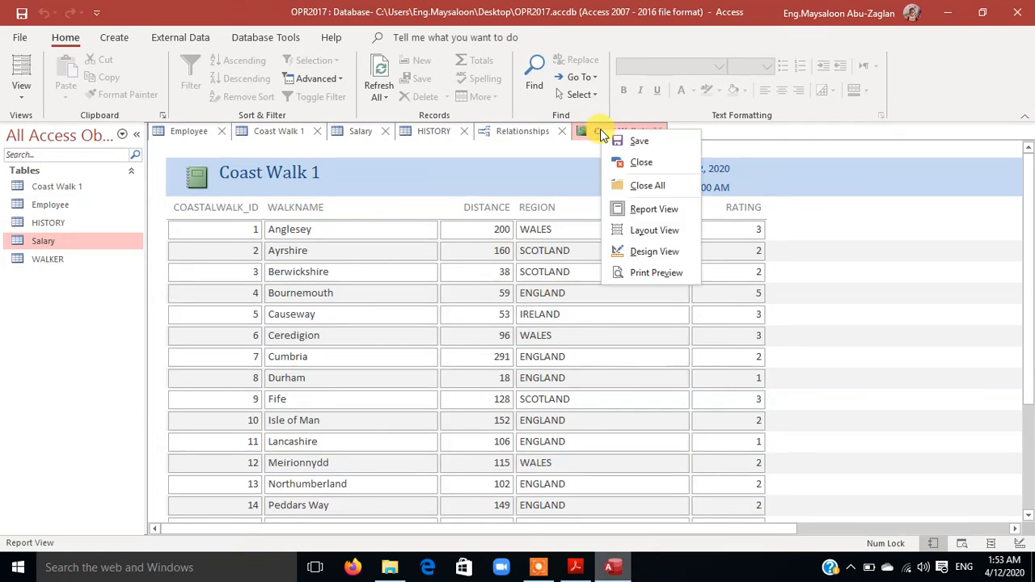
left_click(624, 143)
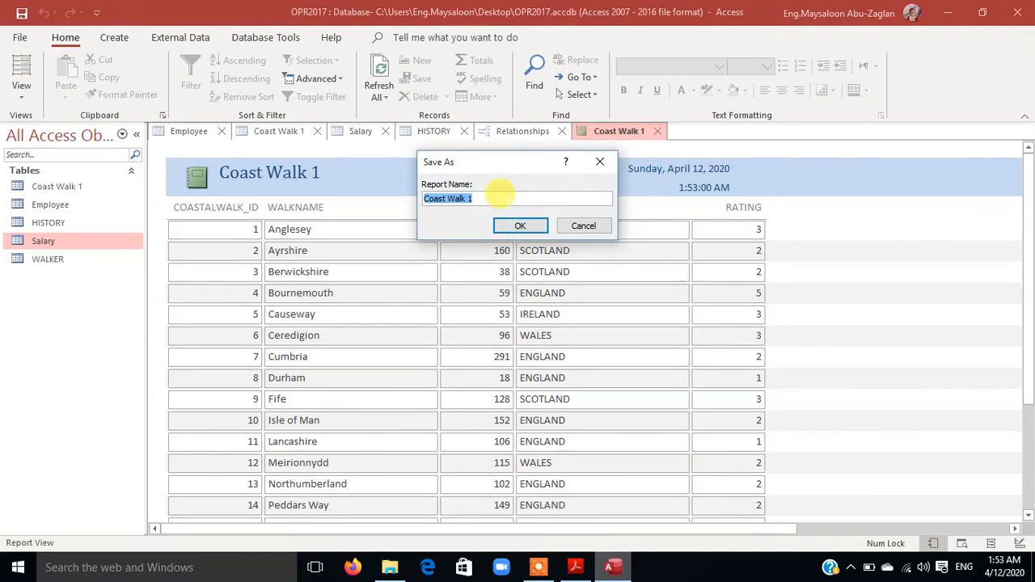
type("Report")
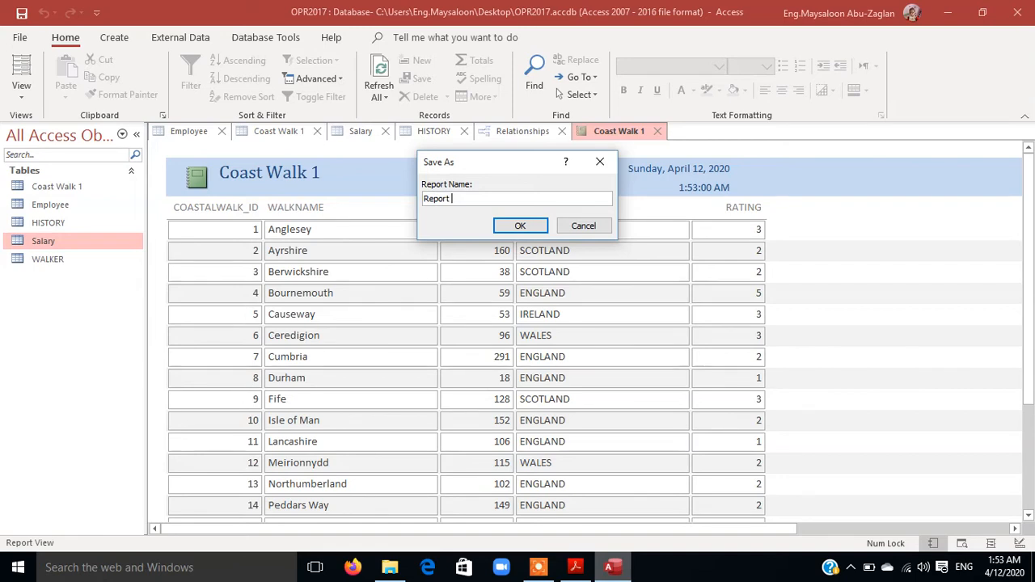
left_click(544, 232)
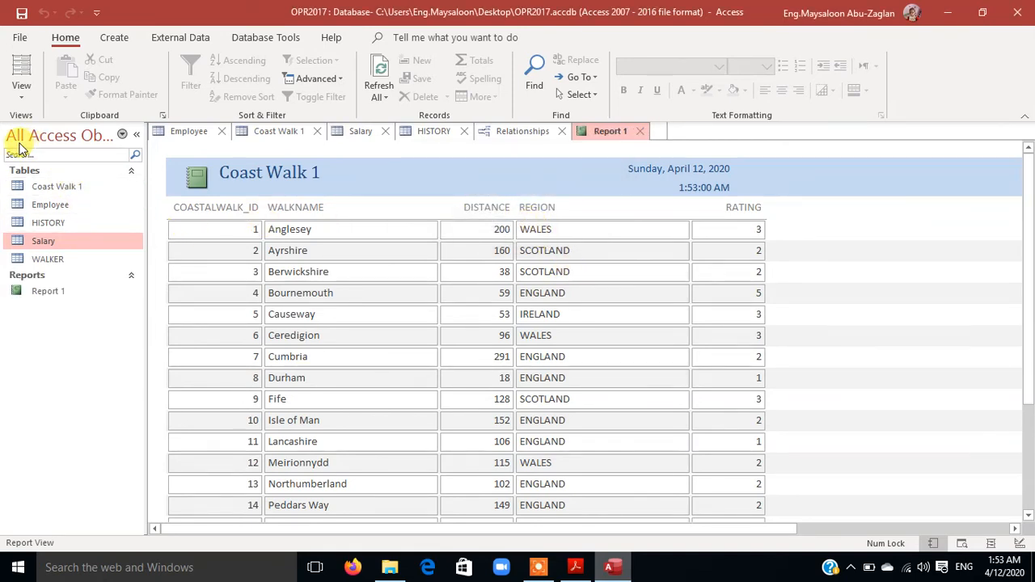
Step: Open the saved Report 1 from the database objects and look through its records
left_click(36, 297)
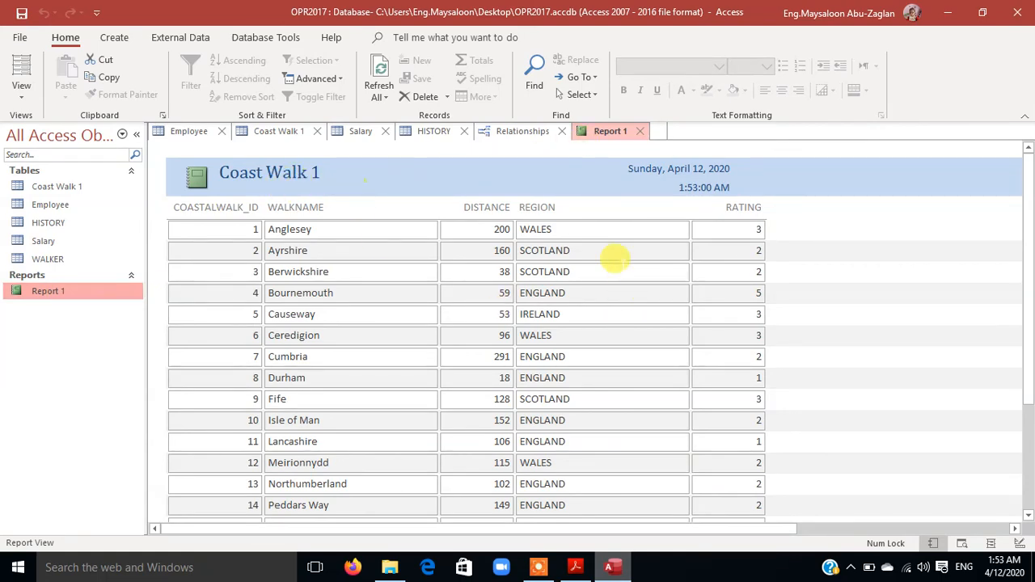
scroll(614, 259, "down", 5)
scroll(579, 360, "up", 5)
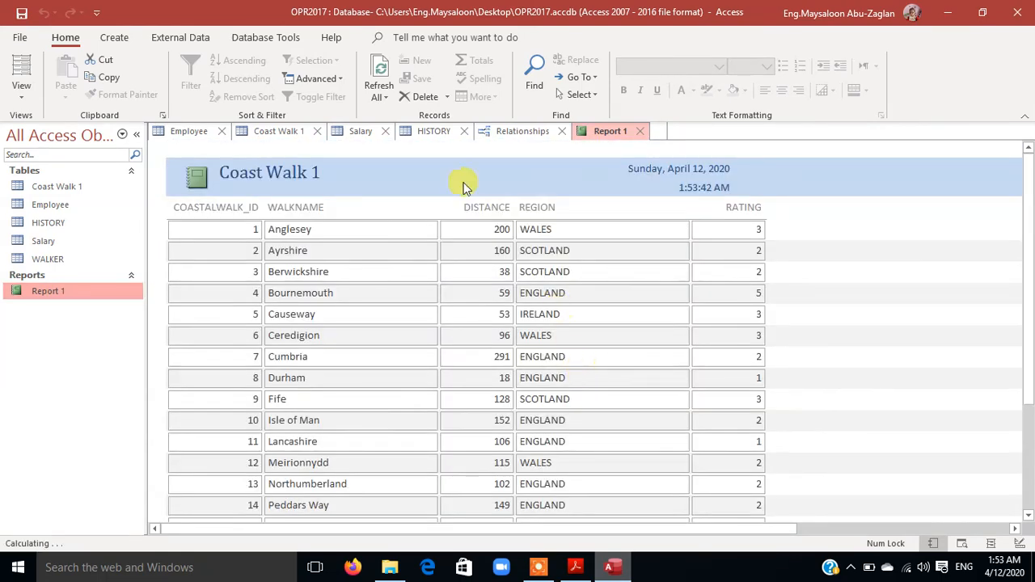
Step: Switch to the worksheet in Acrobat Reader and highlight all the text of the Sections of a Report table
left_click(587, 570)
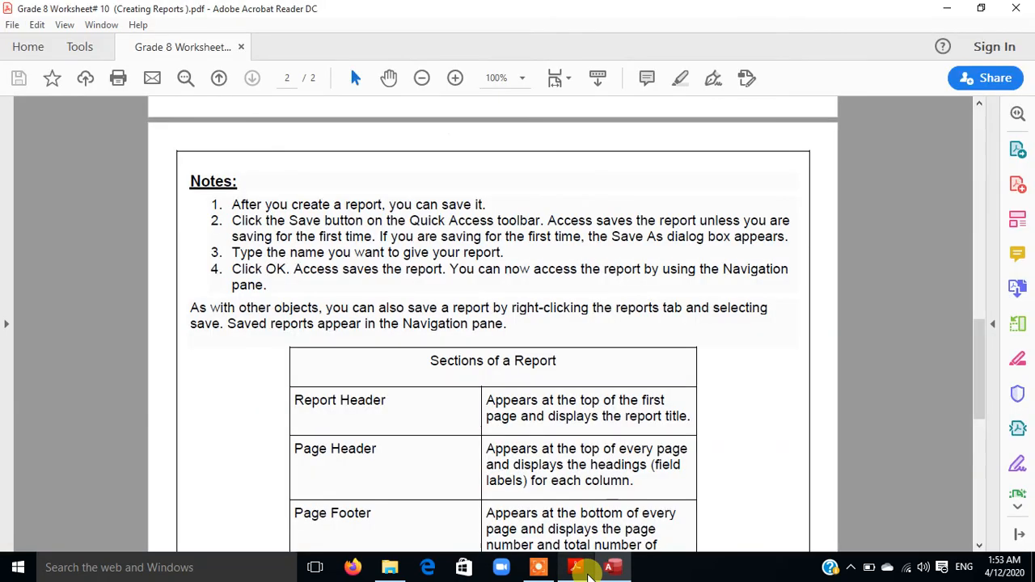
scroll(291, 224, "down", 2)
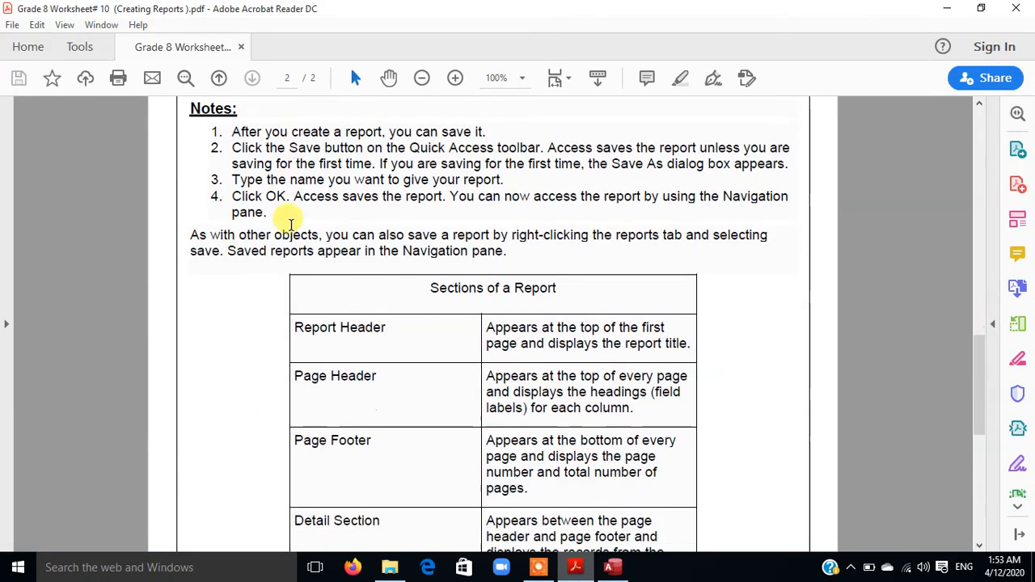
scroll(291, 224, "down", 3)
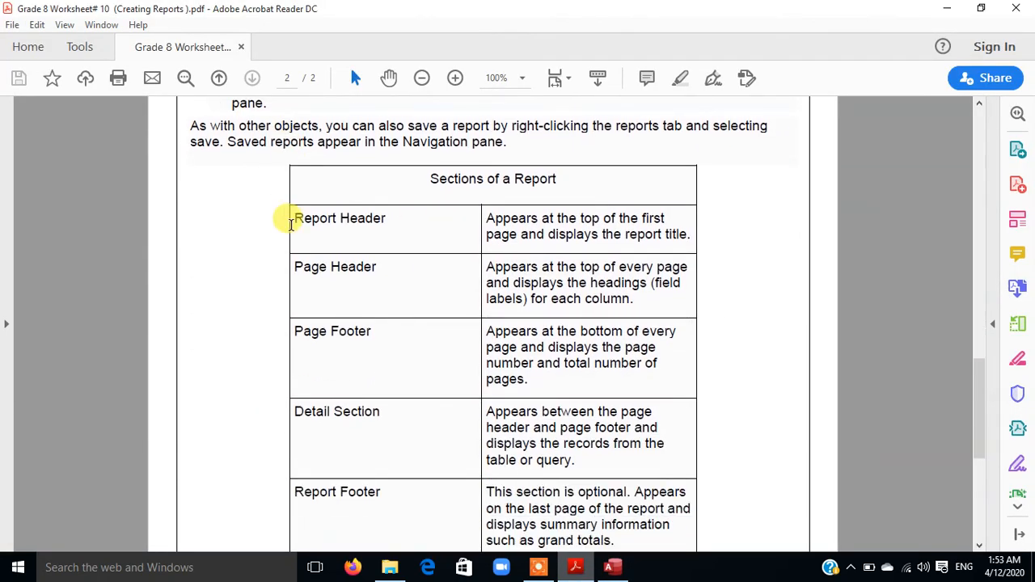
scroll(471, 241, "up", 2)
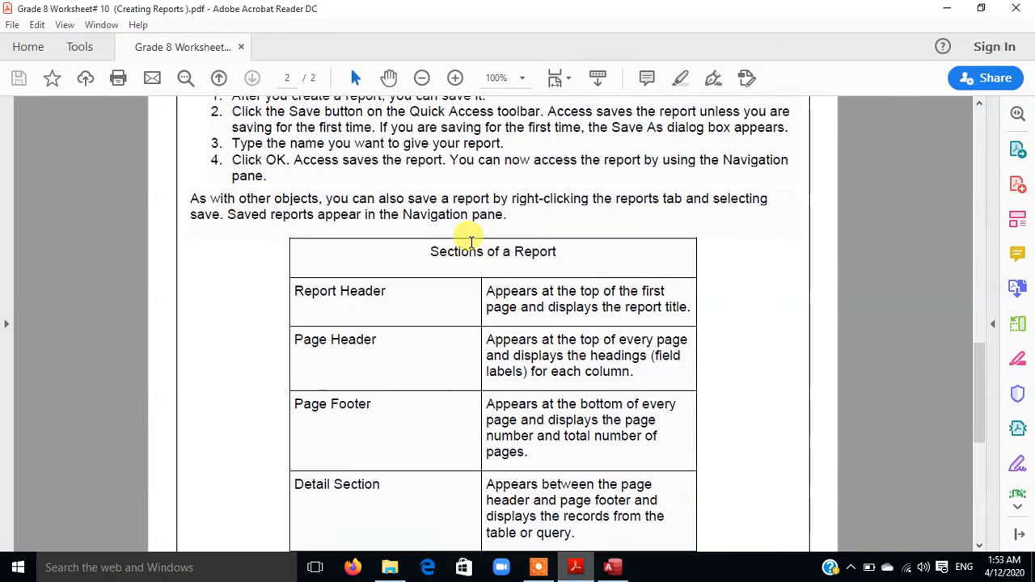
scroll(471, 242, "up", 3)
scroll(471, 242, "down", 6)
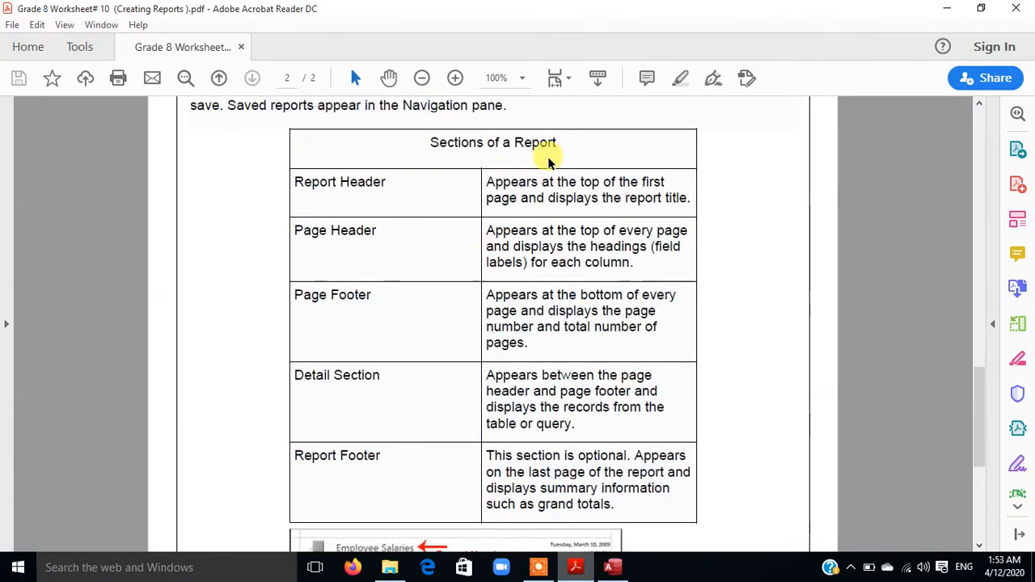
left_click_drag(431, 134, 655, 515)
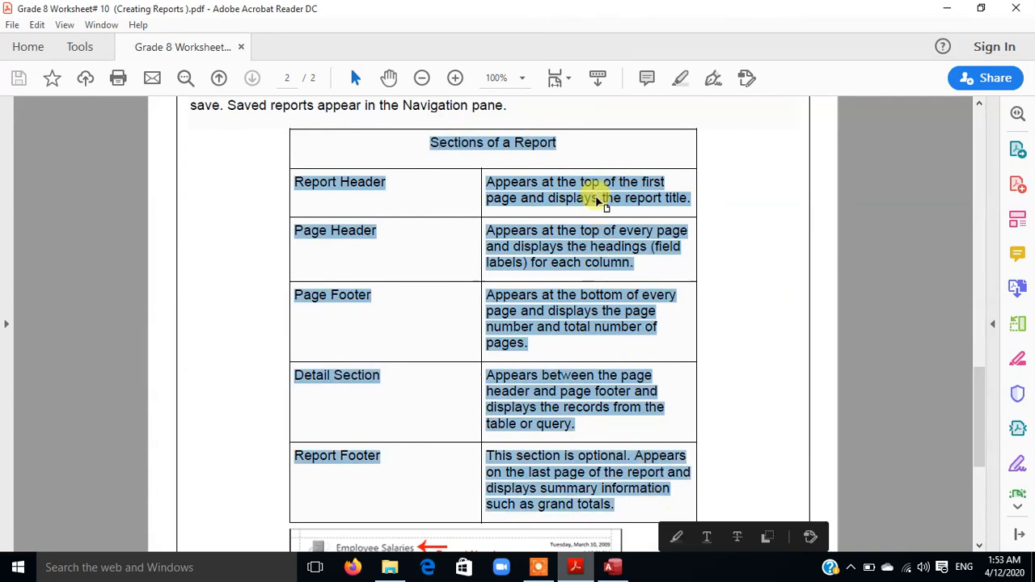
left_click(680, 78)
Step: Try a freehand highlight across the labelled Employee Salaries sample report below the table, and undo the stroke
scroll(736, 301, "down", 5)
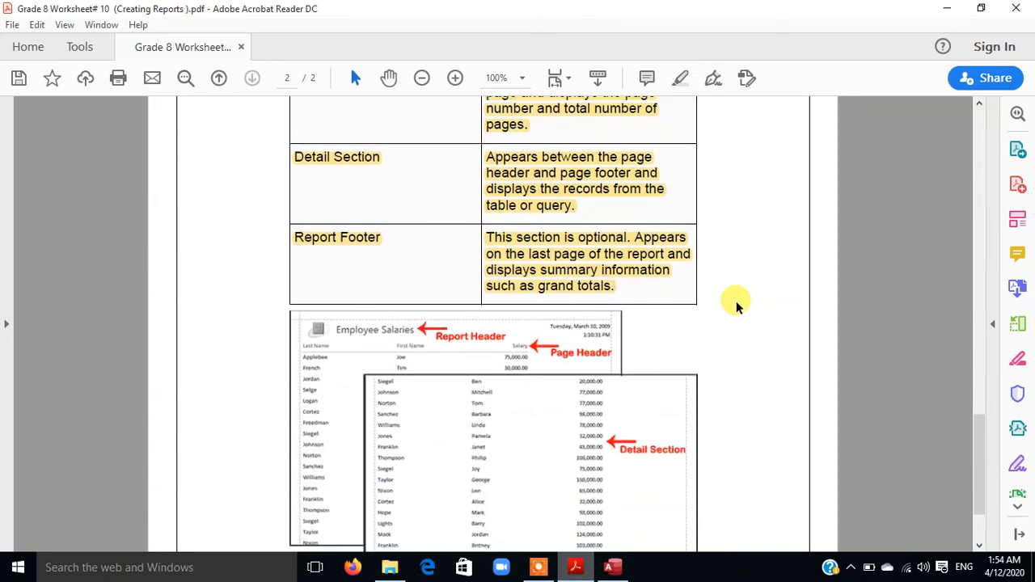
left_click(533, 258)
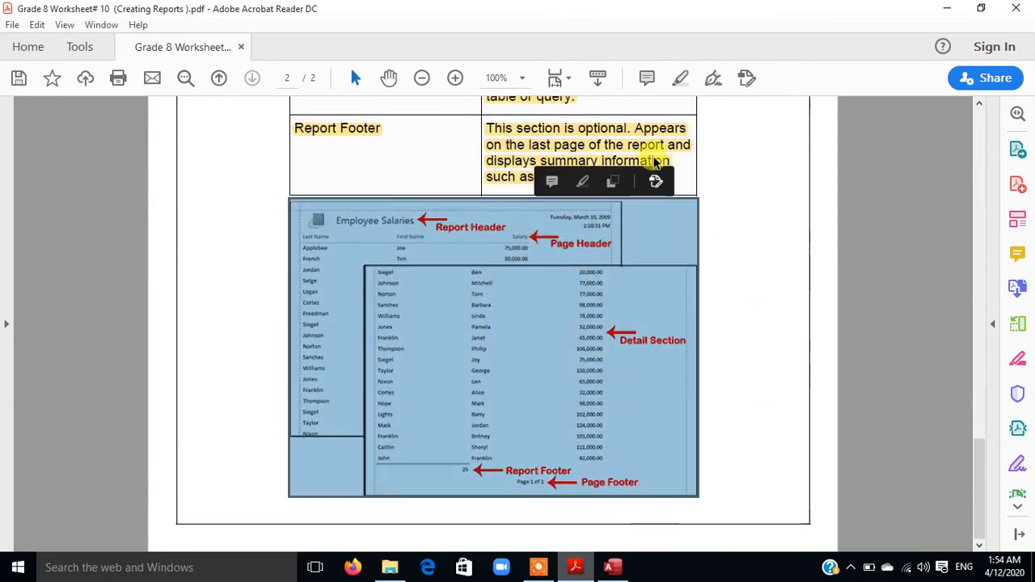
left_click(680, 78)
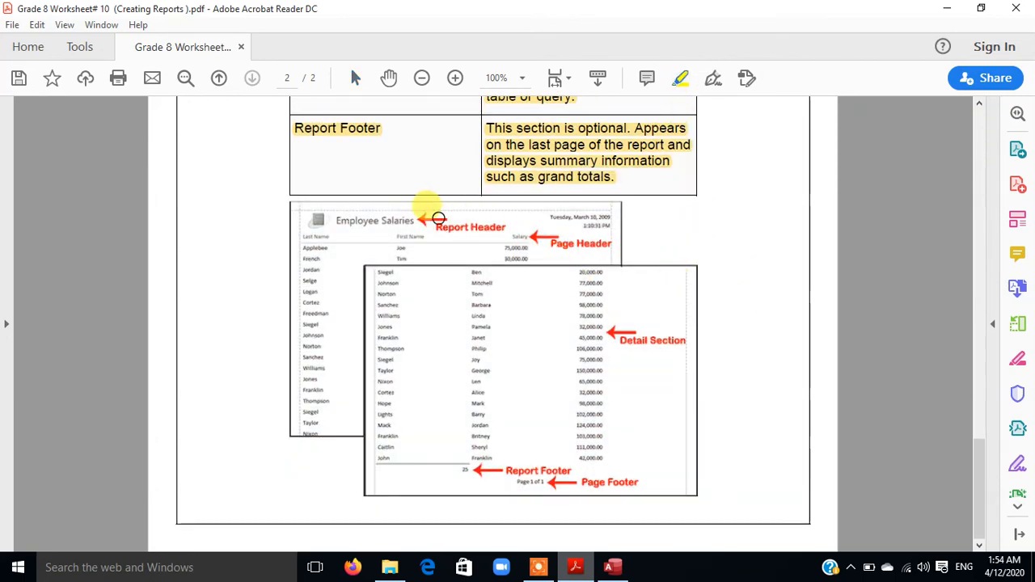
mouse_move(318, 214)
left_mouse_down()
mouse_move(578, 281)
mouse_move(602, 332)
left_mouse_up()
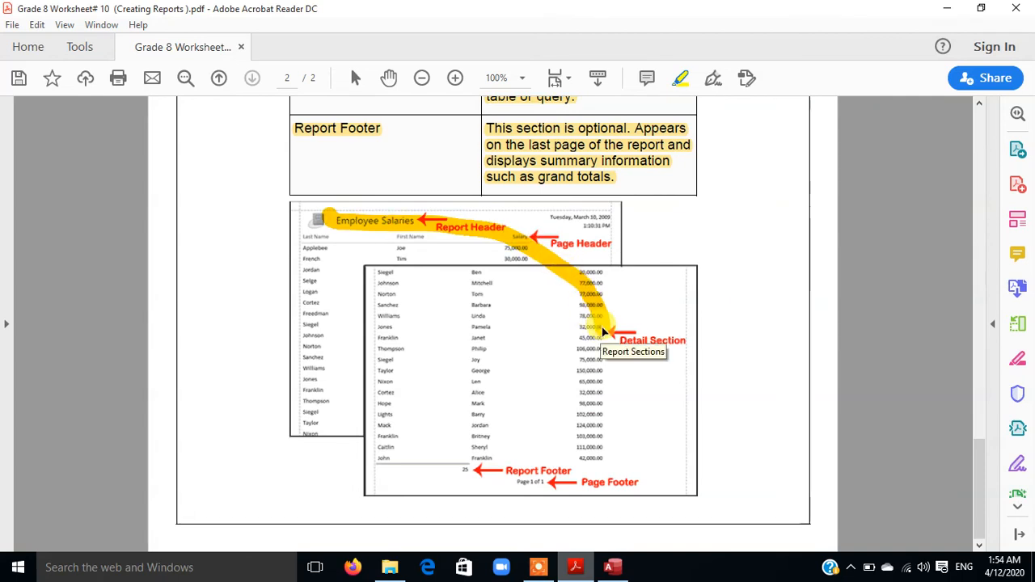
key("ctrl+z")
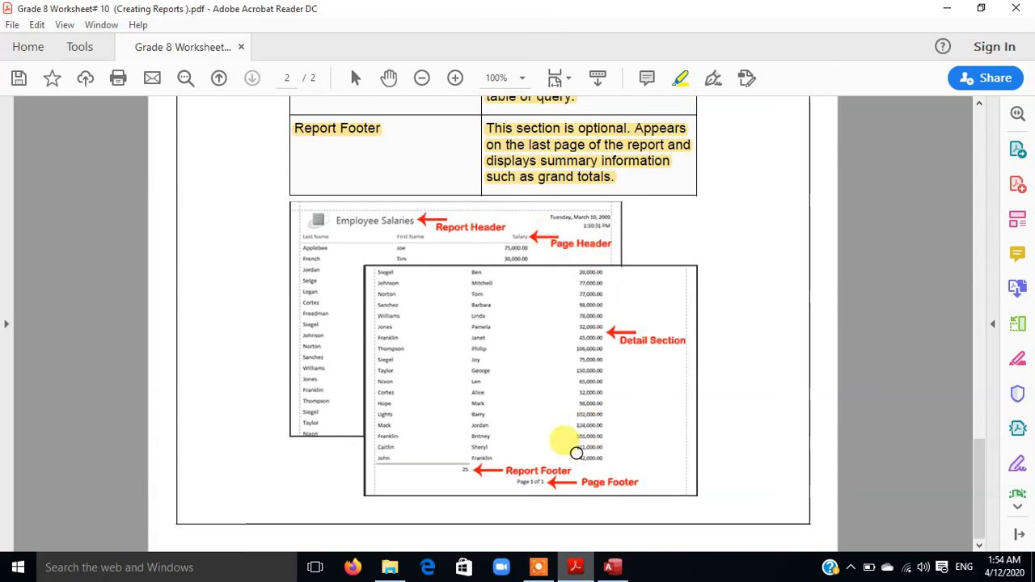
Step: Review the worksheet back up to its first page, minimize it, and return to Report 1 in Access
scroll(676, 340, "up", 3)
scroll(676, 340, "up", 12)
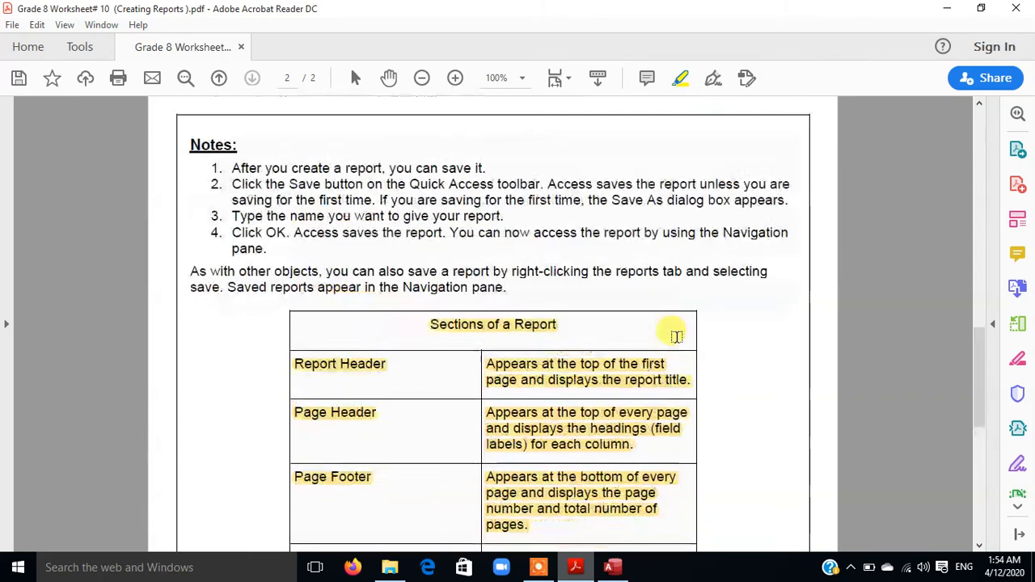
scroll(702, 379, "up", 4)
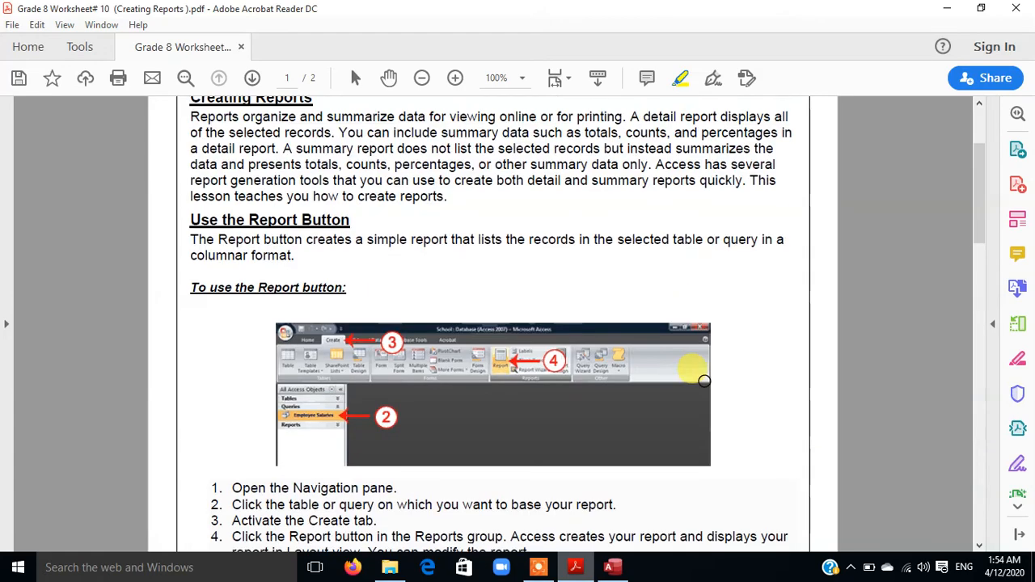
scroll(683, 317, "up", 3)
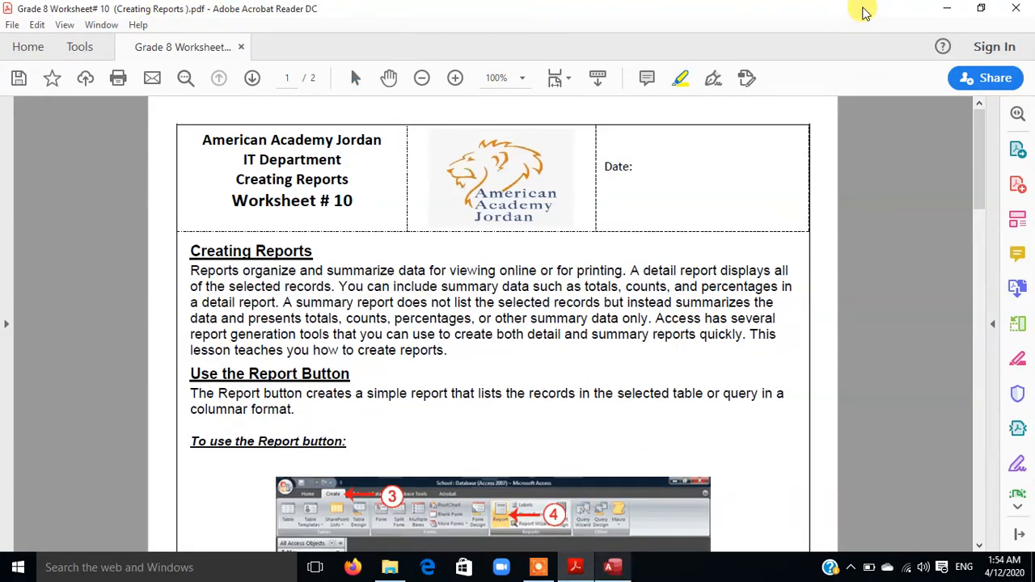
left_click(947, 8)
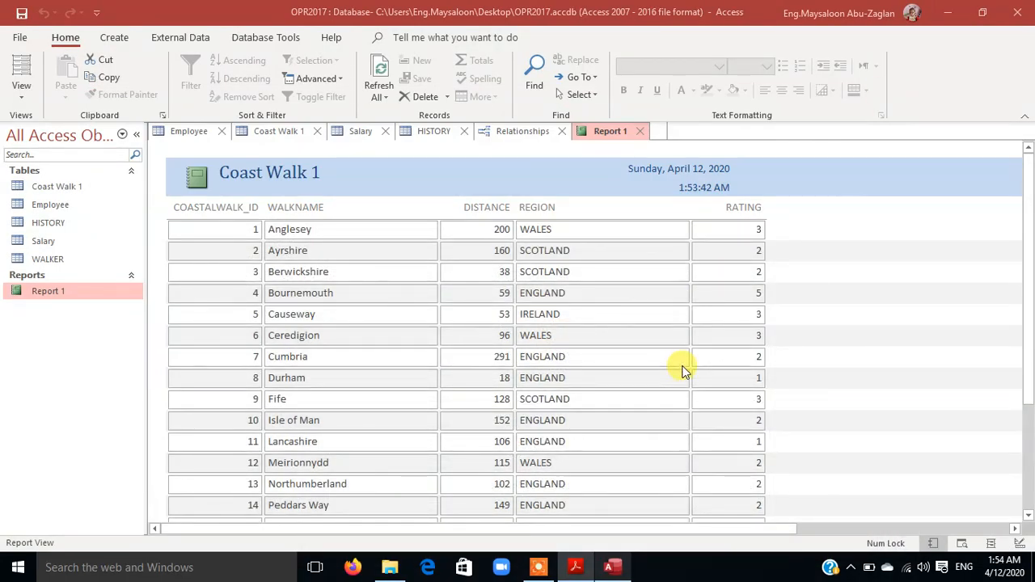
left_click(620, 571)
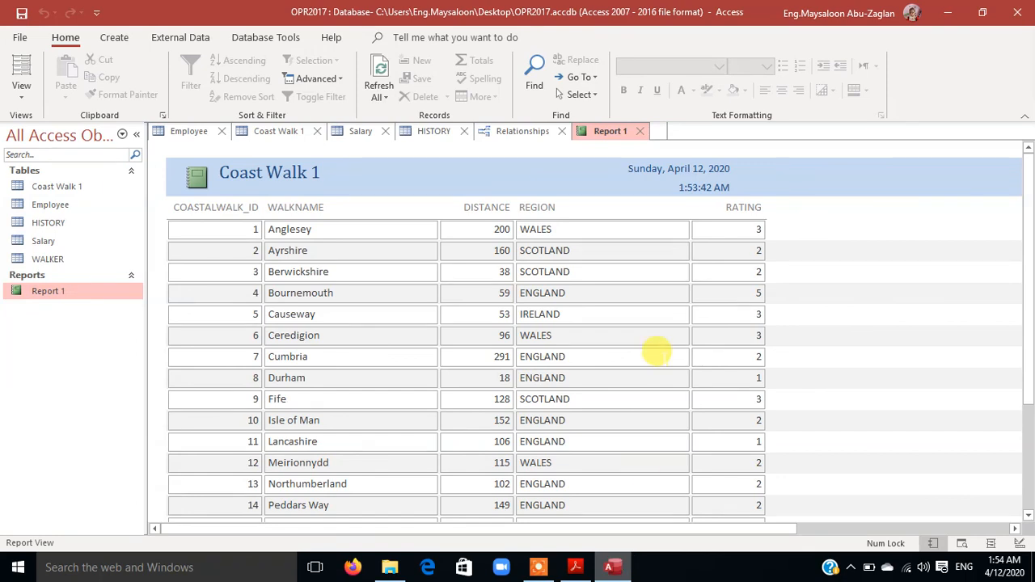
mouse_move(572, 571)
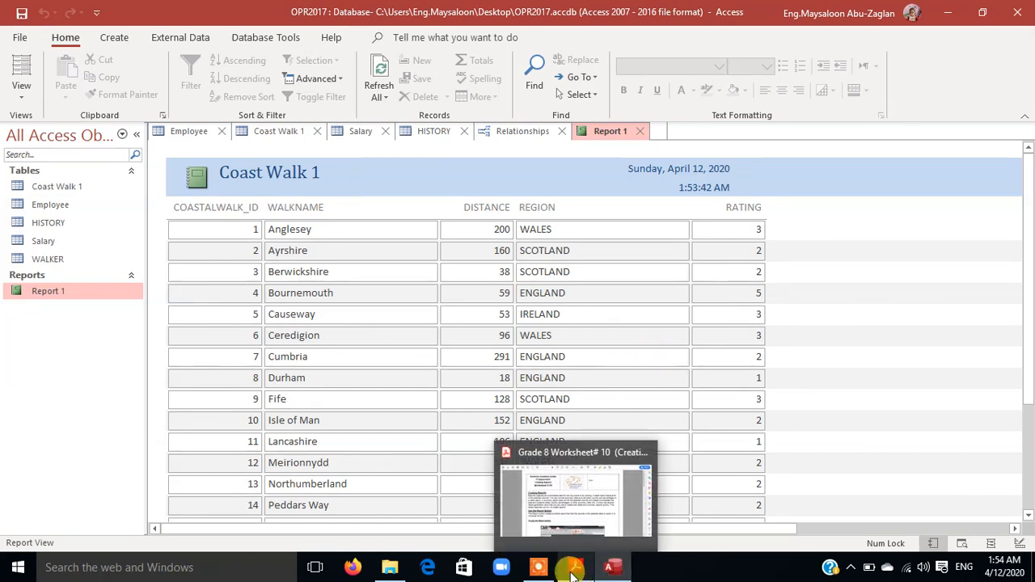
left_click(539, 569)
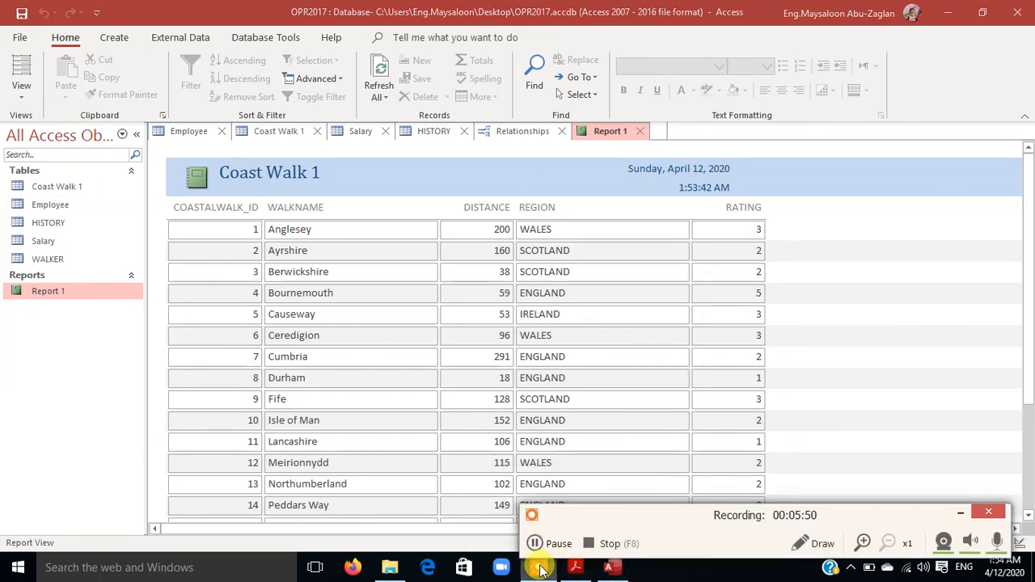